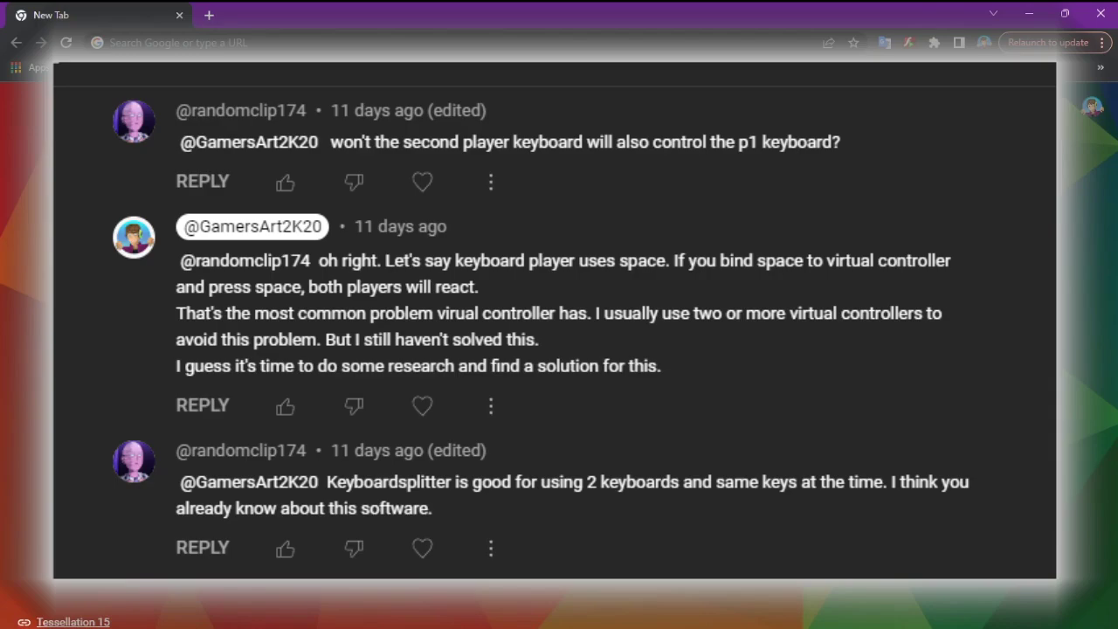
Step: Open github.com/djlastnight/KeyboardSplitterXbox and look through the README's features and prerequisite downloads
text(https://github.com/djlastnight/KeyboardSplitterXbox)
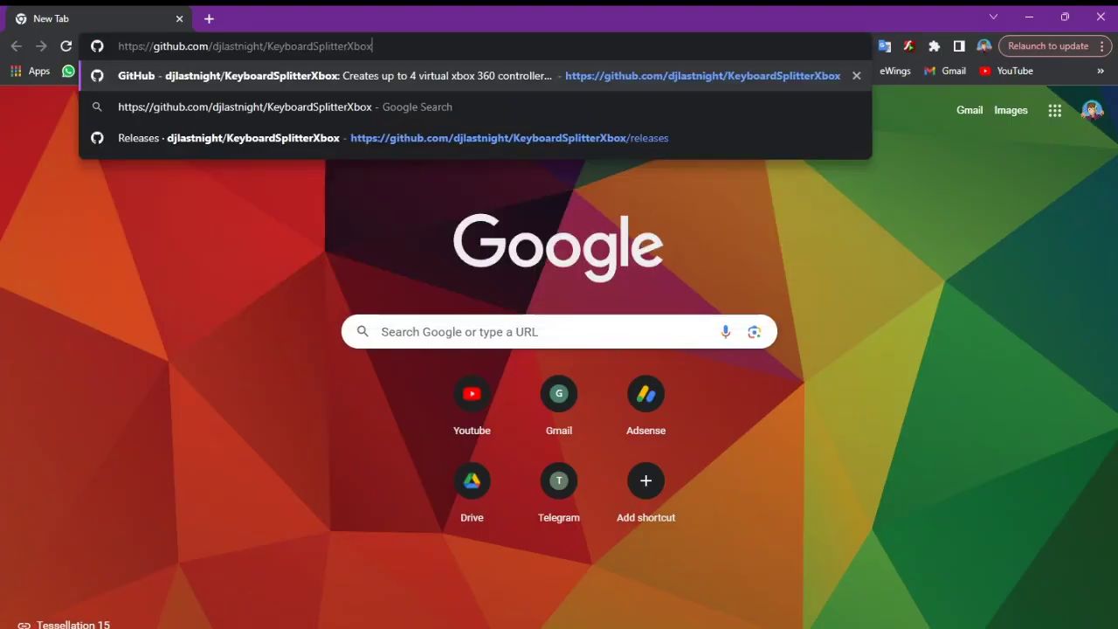
key(Return)
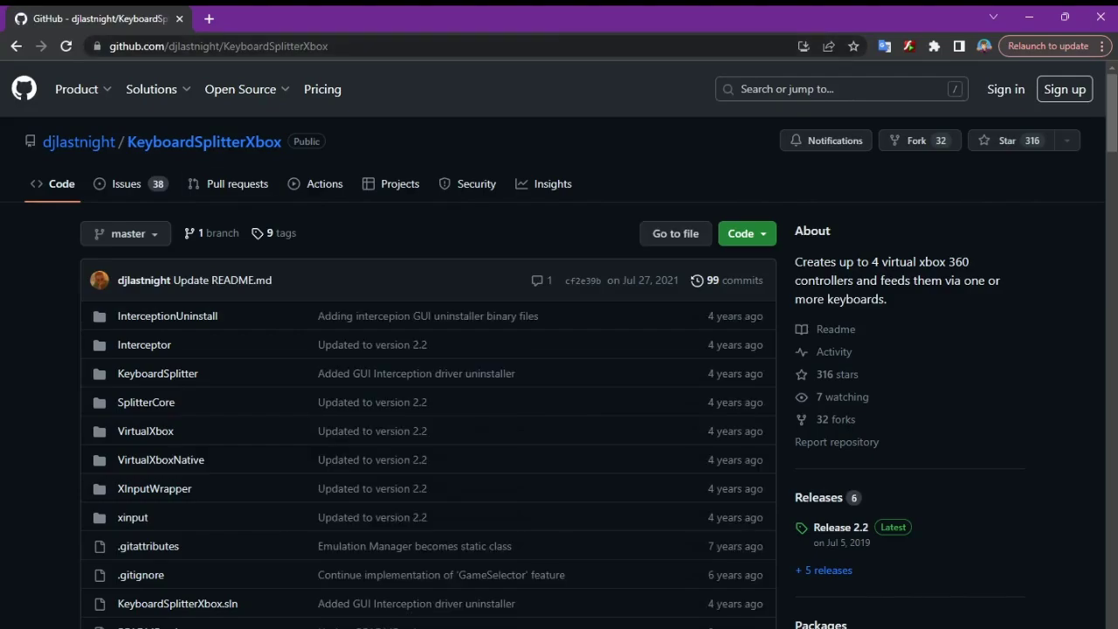
scroll(559, 350, down, 6)
scroll(559, 349, up, 6)
scroll(559, 349, down, 9)
scroll(559, 349, up, 8)
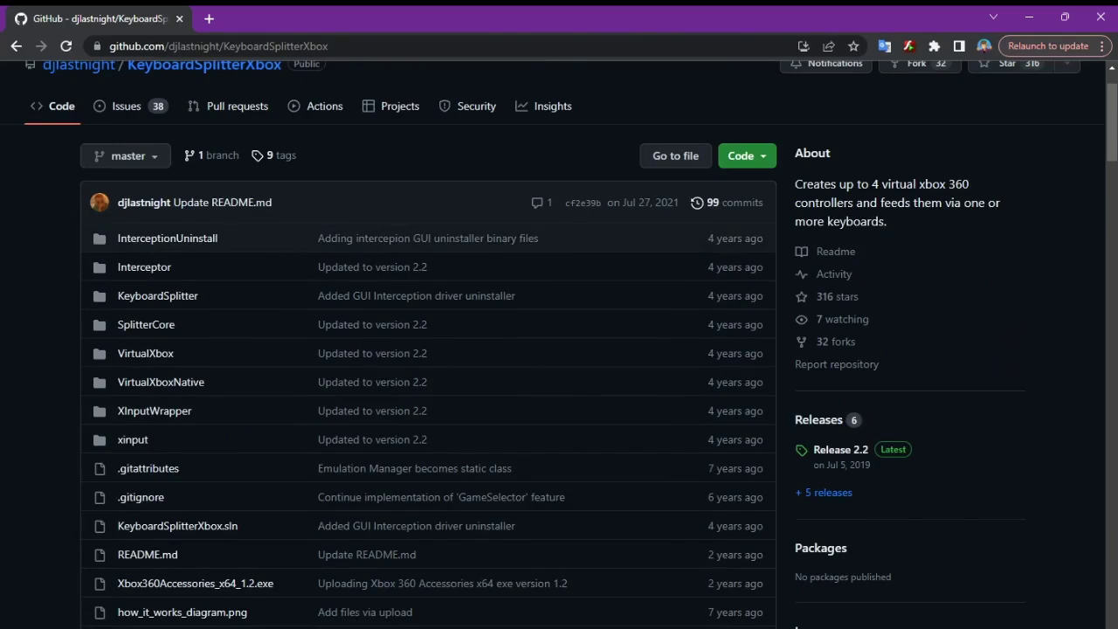
scroll(559, 350, down, 15)
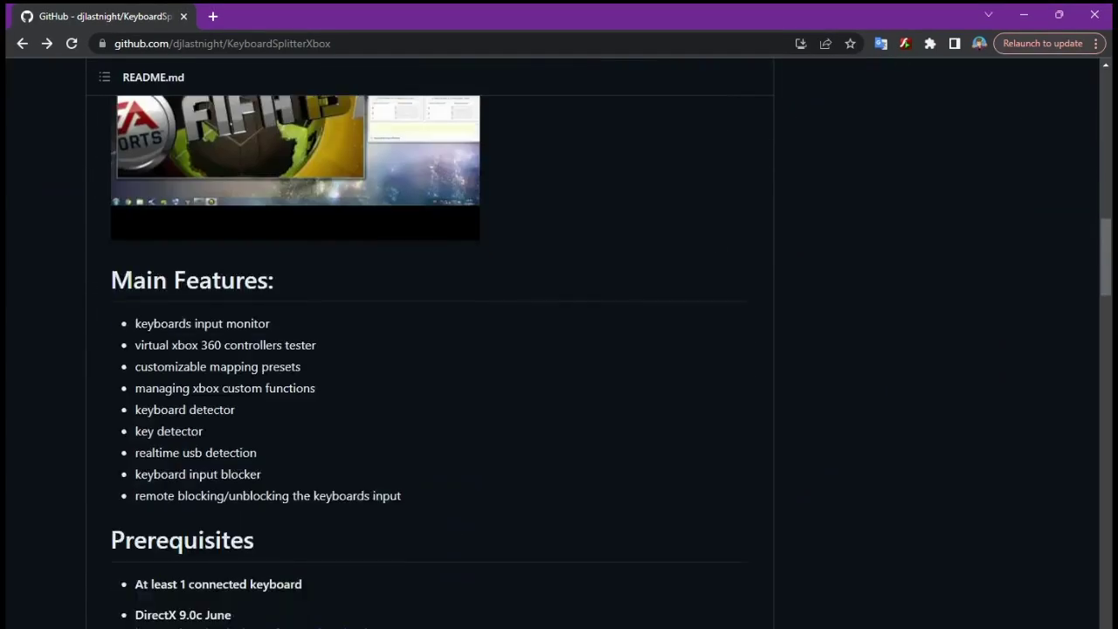
scroll(559, 349, down, 5)
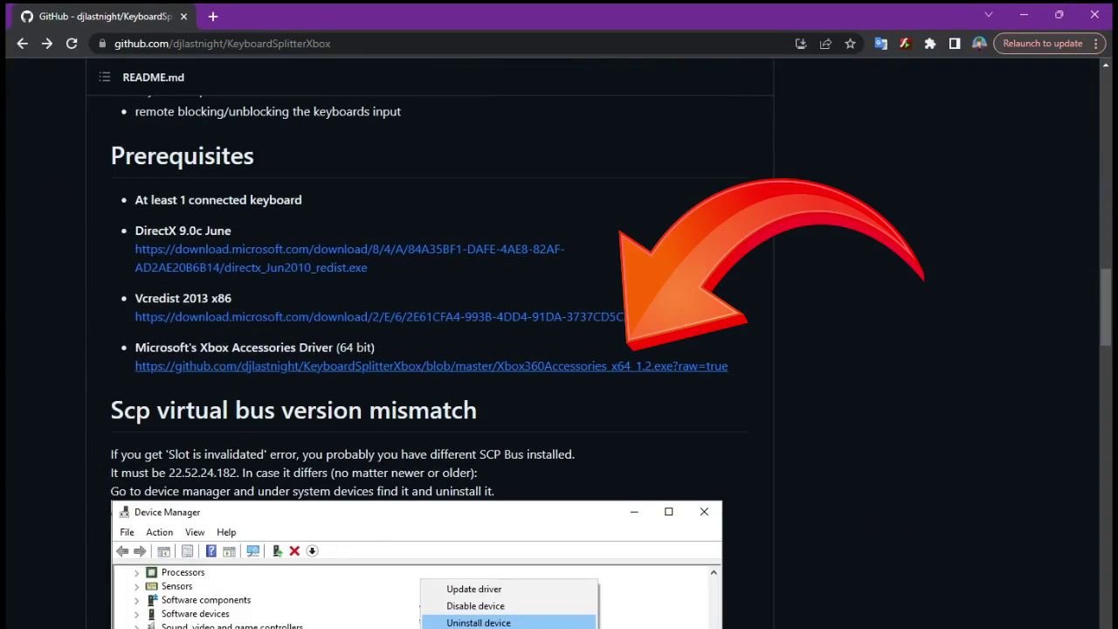
scroll(559, 350, up, 20)
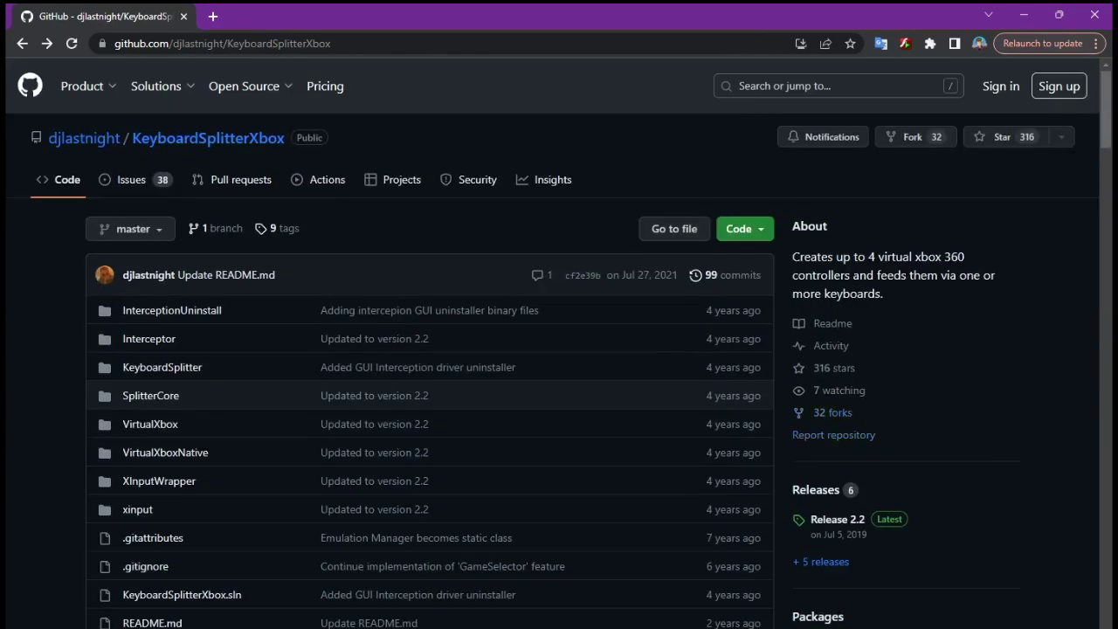
Step: Open the repository's Release 2.2 page and locate the Keyboard.Splitter.2.2.0.0.zip asset
scroll(559, 349, down, 2)
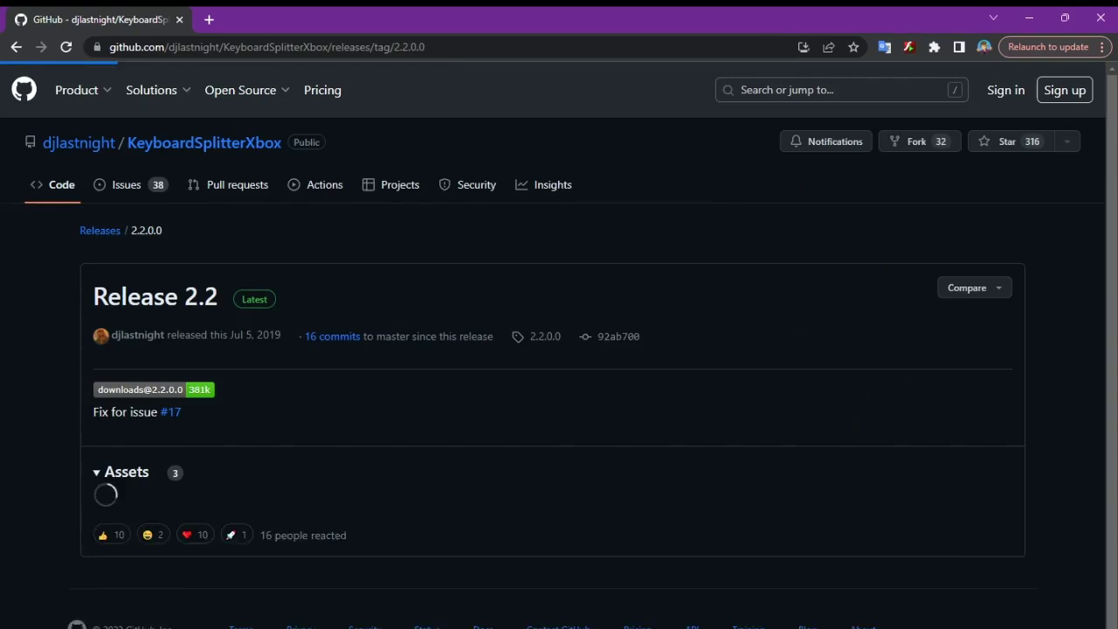
scroll(559, 350, down, 1)
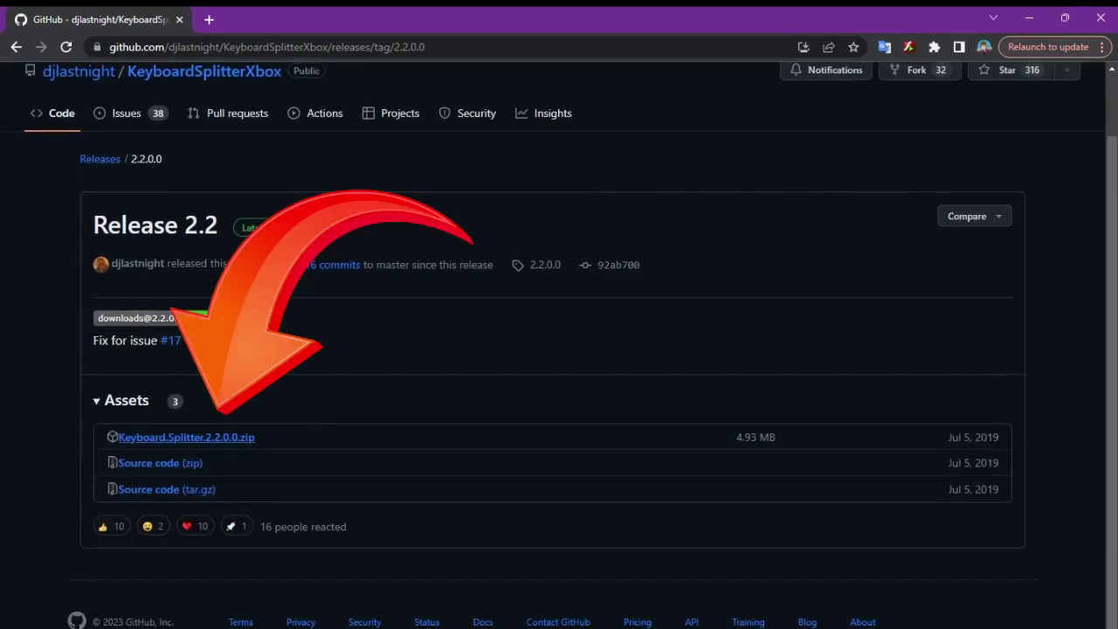
scroll(559, 350, up, 1)
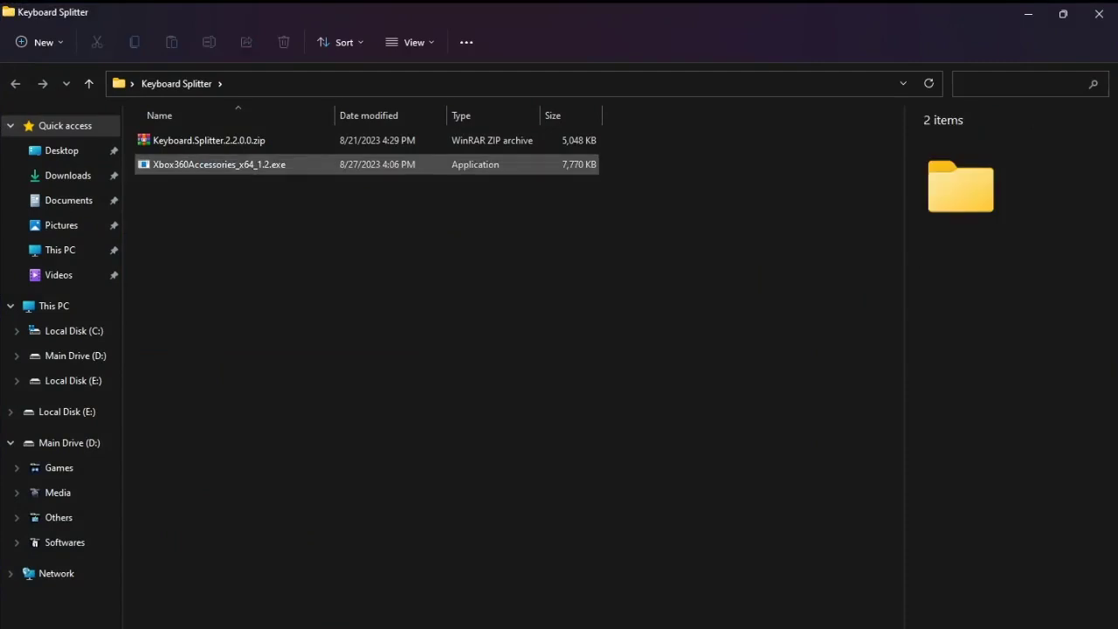
Step: Install Xbox360Accessories_x64_1.2.exe, accepting the licence agreement and finishing the setup
double_click(325, 166)
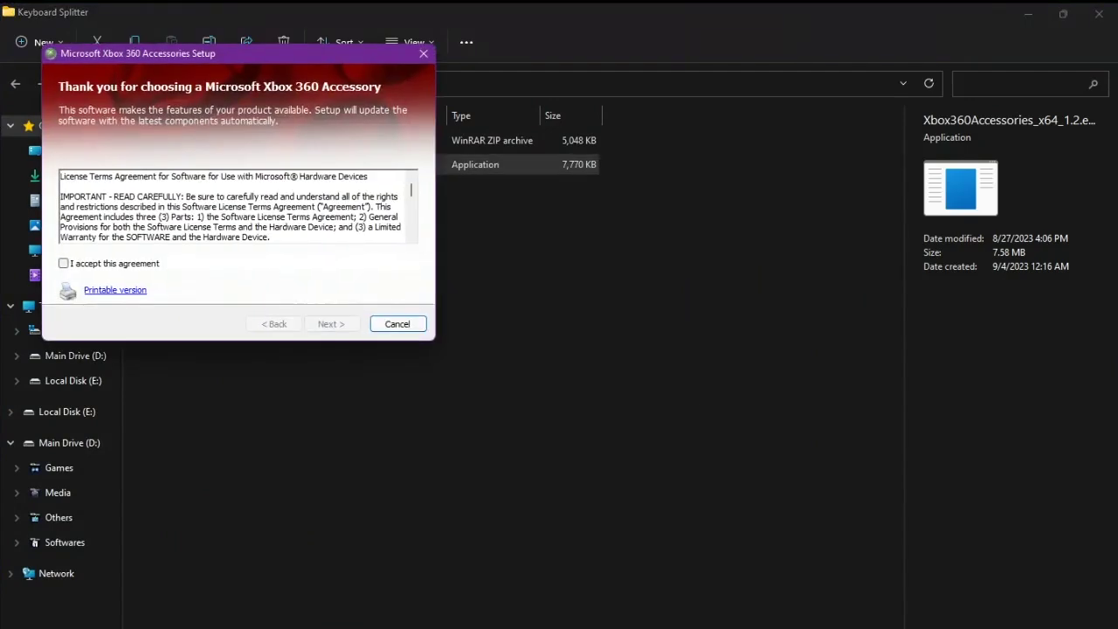
click(63, 263)
click(331, 323)
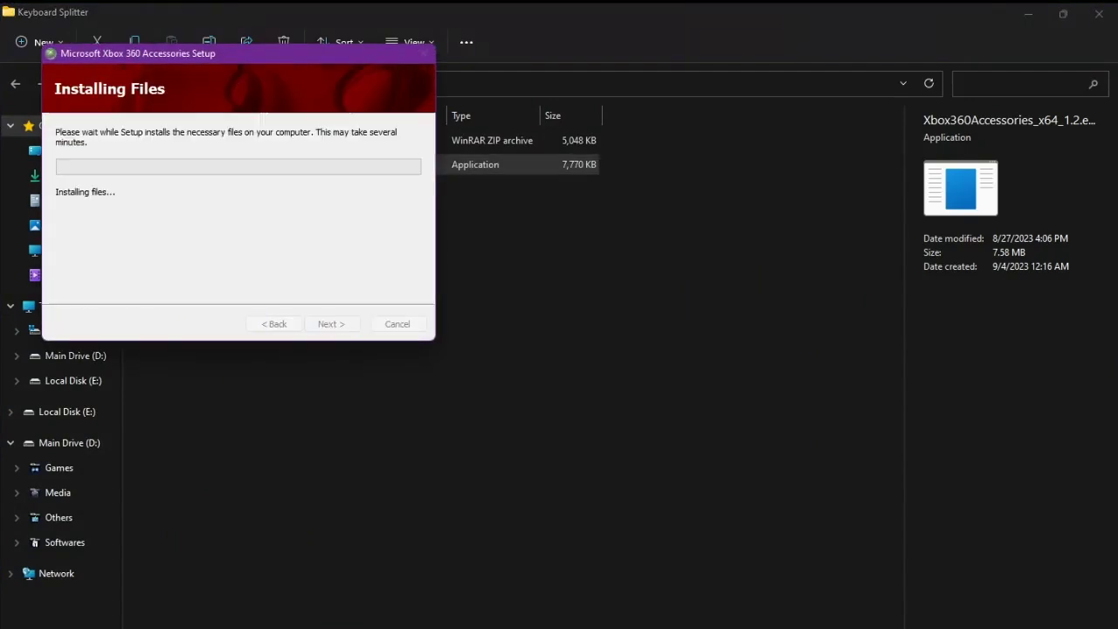
drag(260, 54, 535, 275)
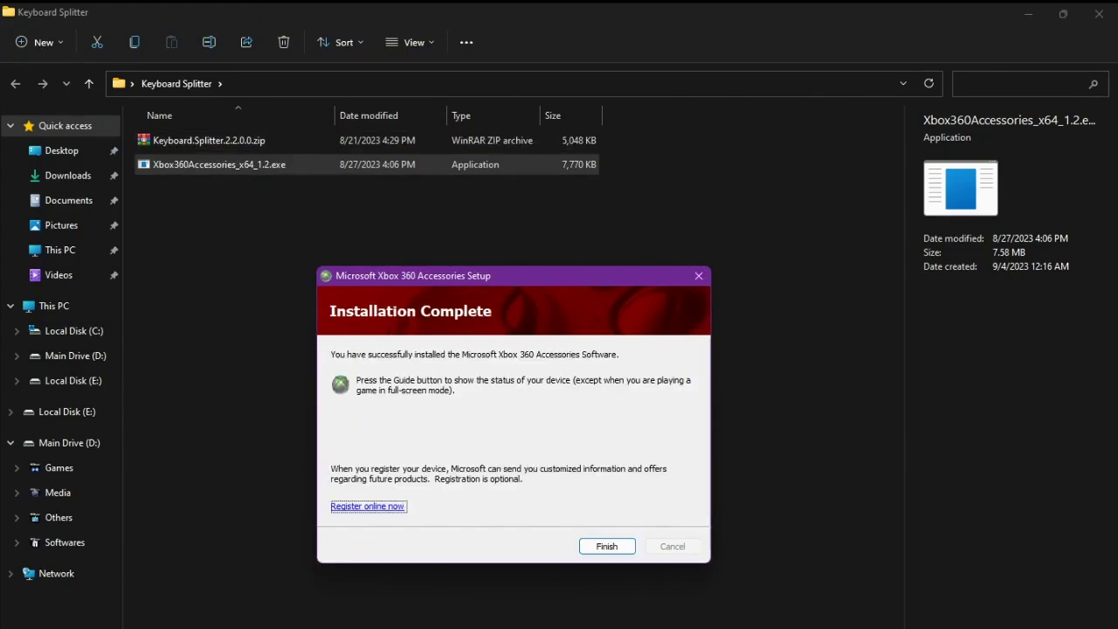
key(Return)
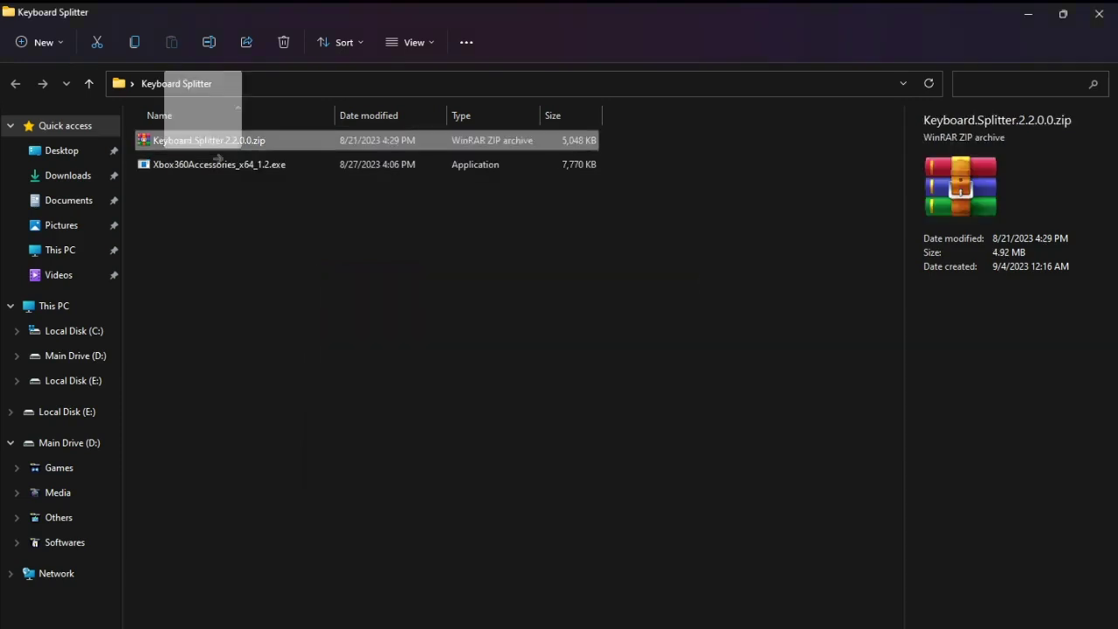
Step: Extract Keyboard.Splitter.2.2.0.0.zip into its own folder and open the extracted folder
drag(209, 140, 337, 157)
click(499, 217)
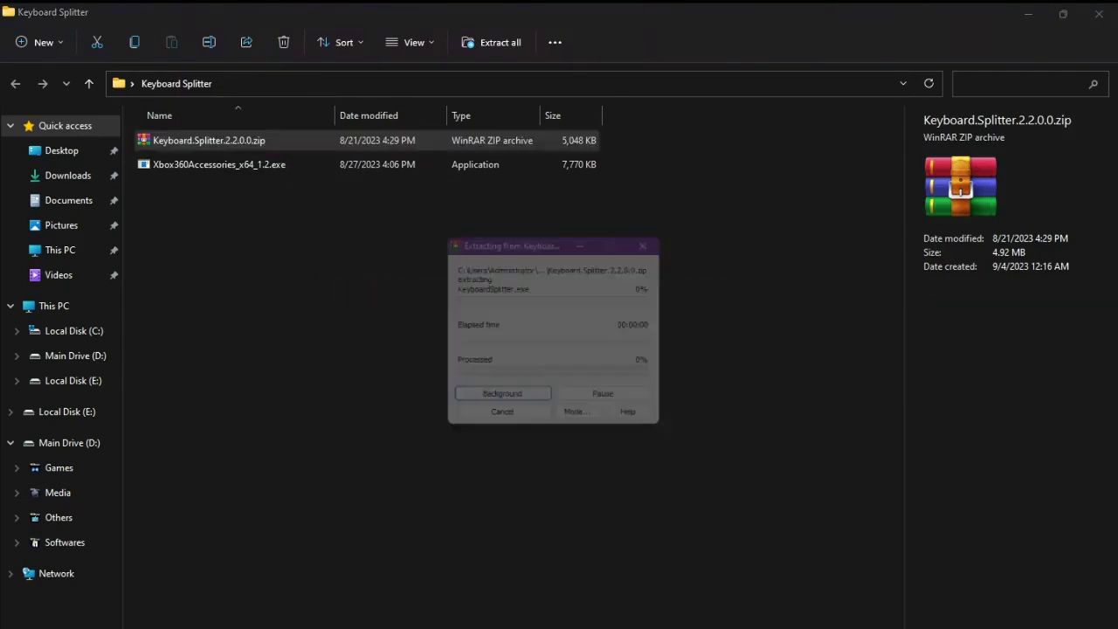
double_click(206, 188)
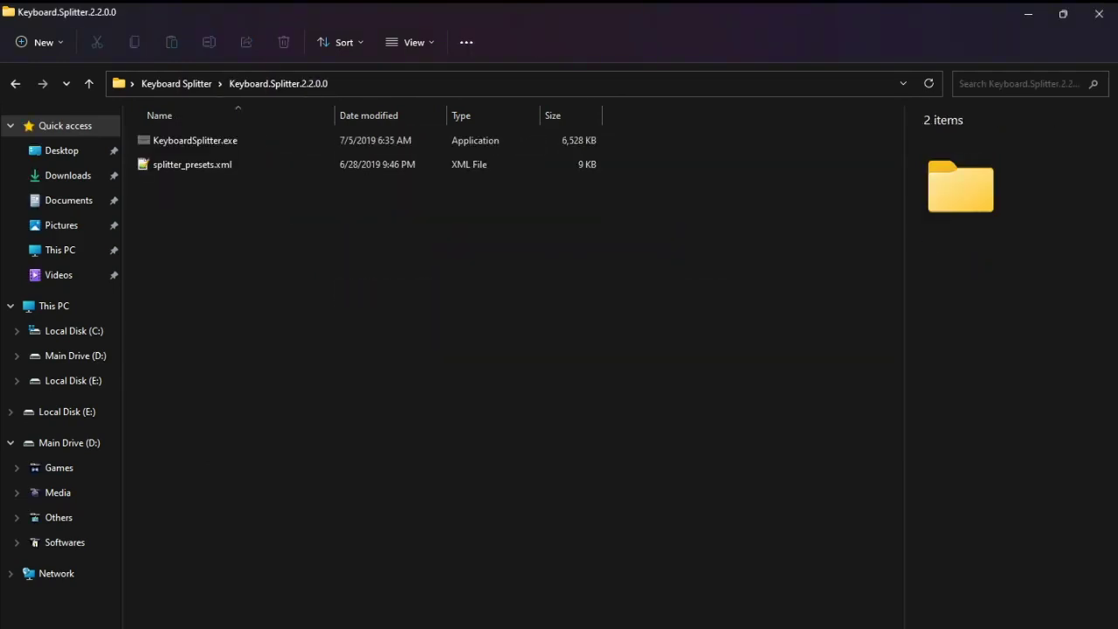
drag(508, 306, 450, 428)
click(450, 410)
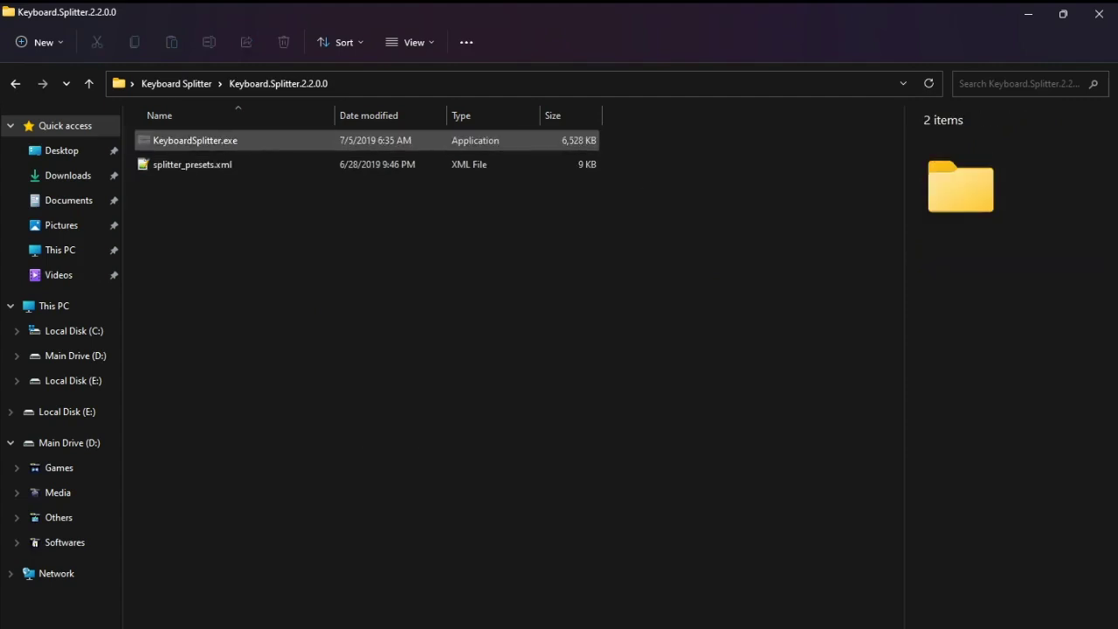
Step: Run KeyboardSplitter.exe and agree to install its required built-in drivers
click(195, 140)
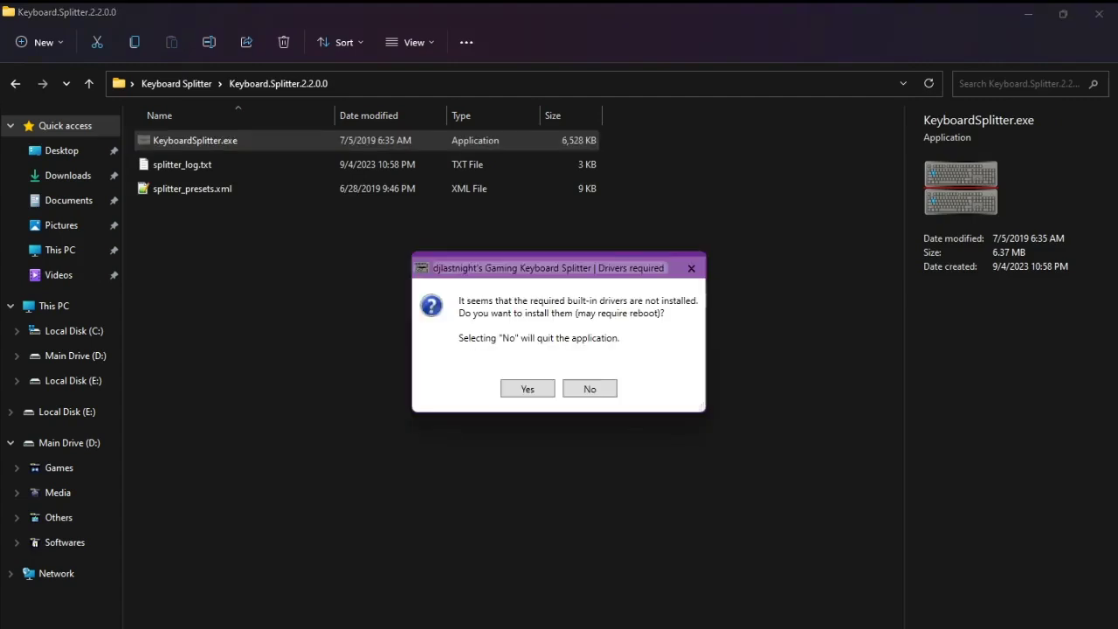
drag(545, 270, 557, 270)
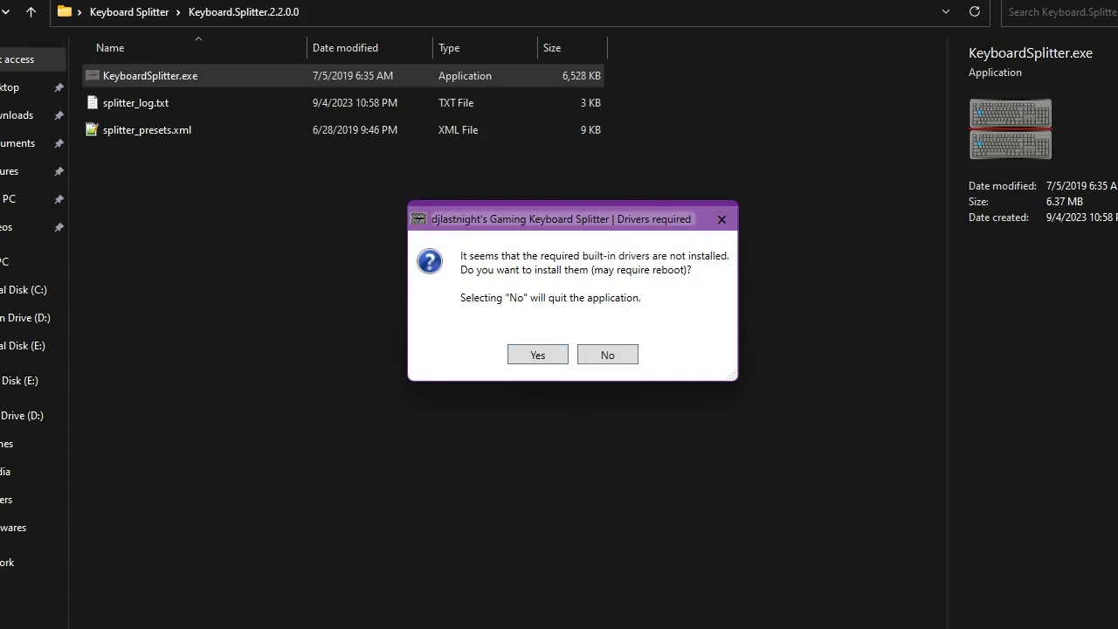
click(538, 355)
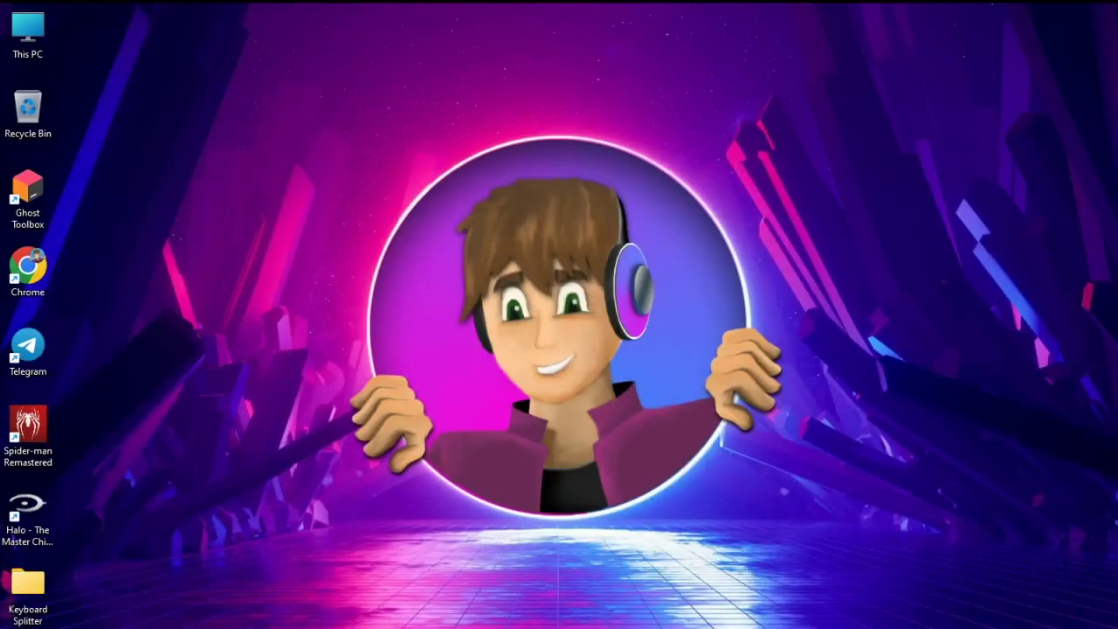
Step: Open the desktop's Keyboard Splitter folder and launch KeyboardSplitter.exe from its Keyboard.Splitter.2.2.0.0 subfolder
double_click(28, 592)
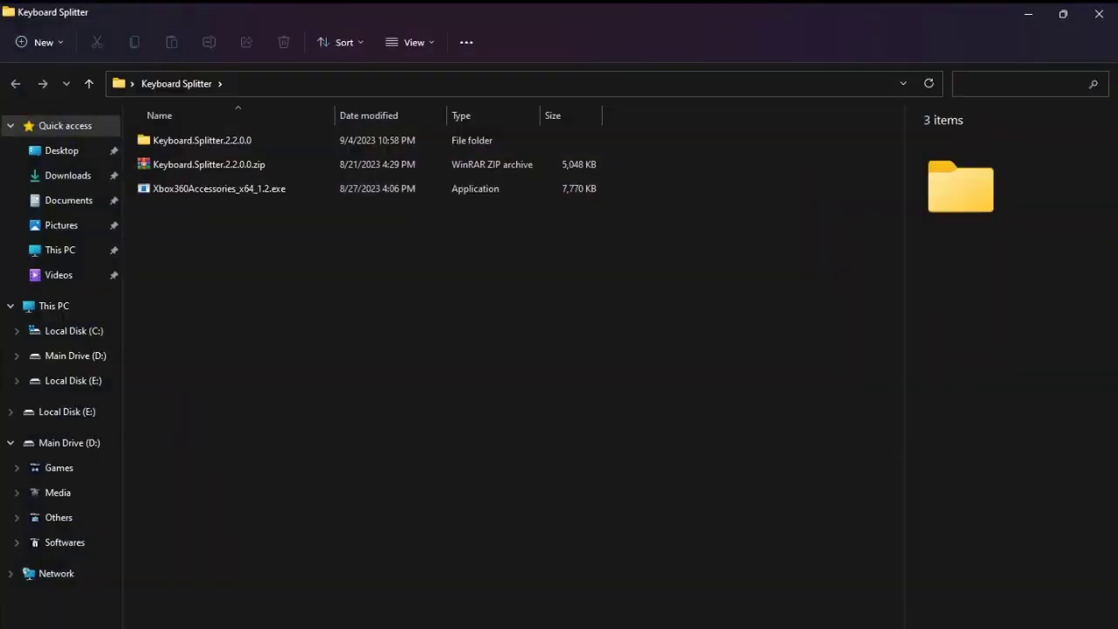
double_click(202, 140)
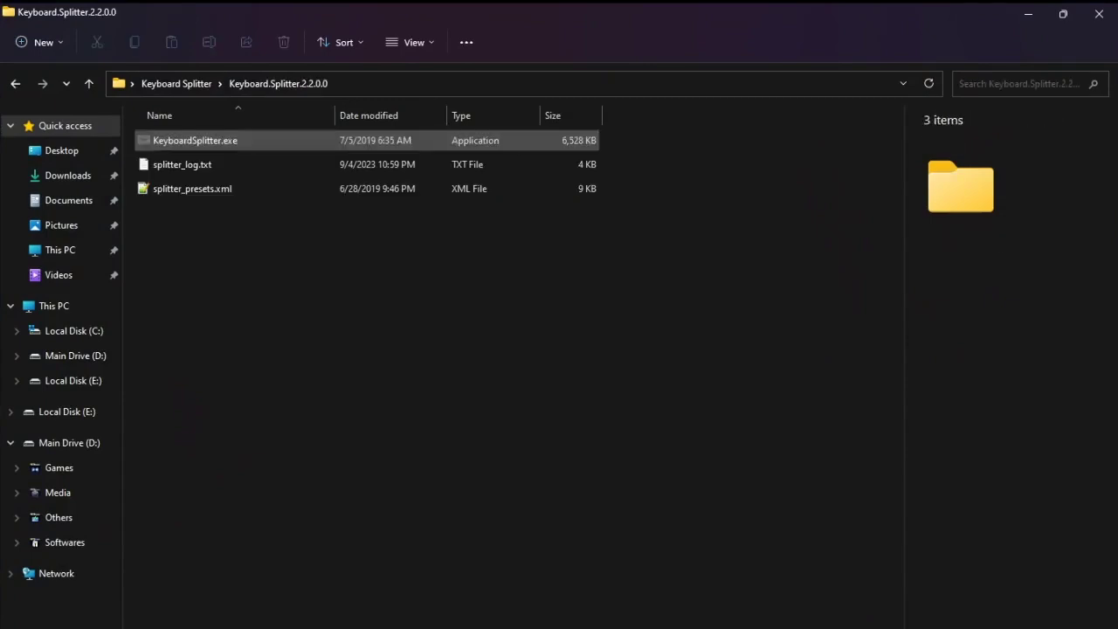
click(194, 141)
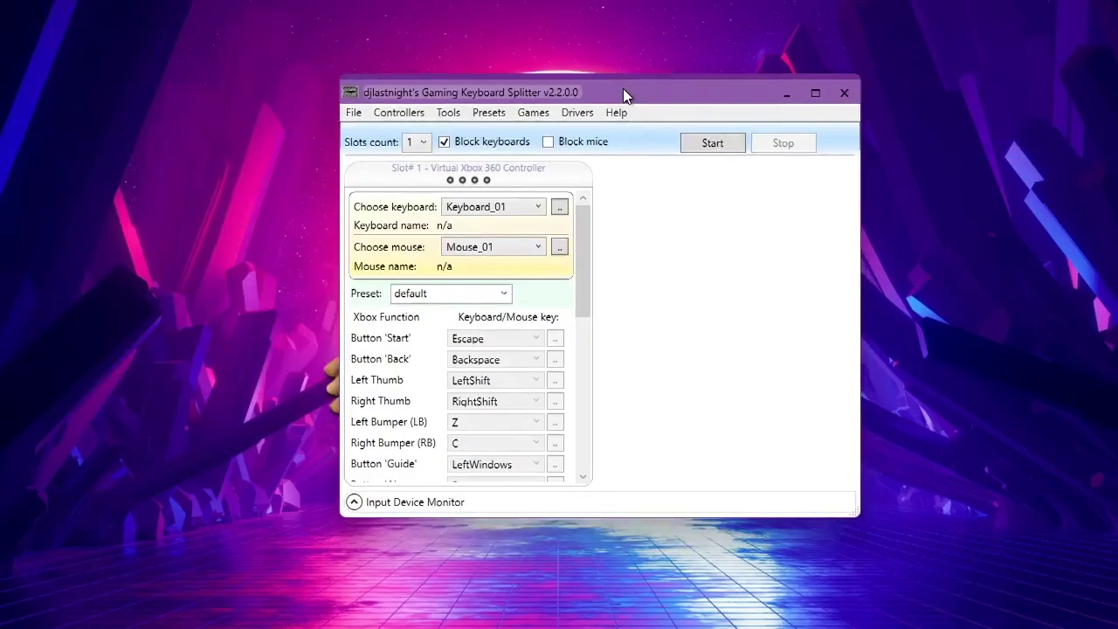
drag(623, 88, 596, 102)
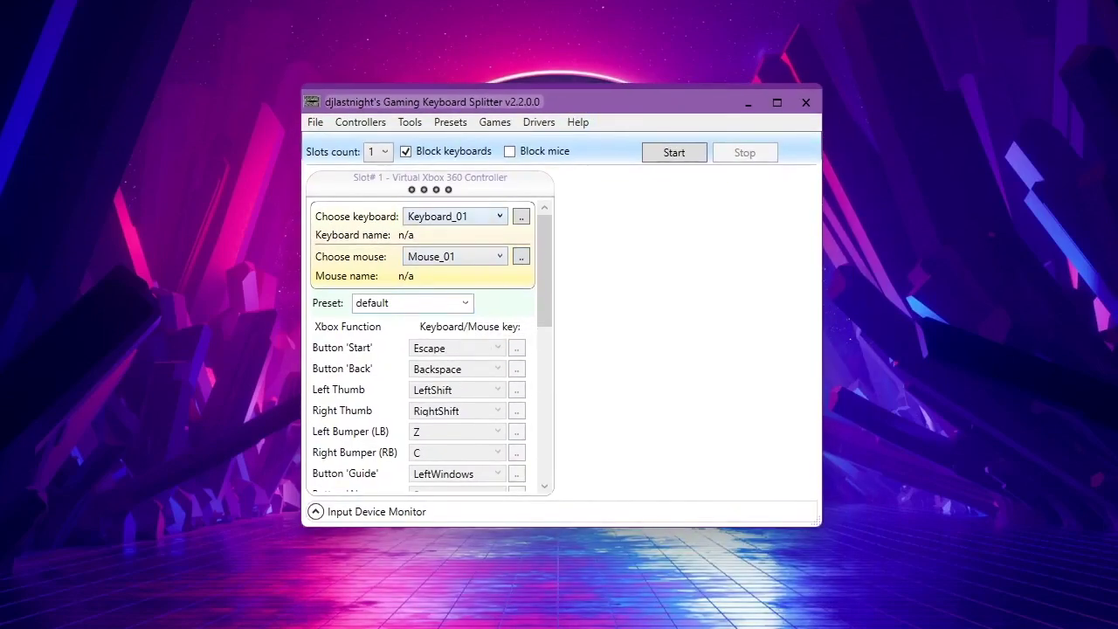
Step: Choose Keyboard_01 as the keyboard and Mouse_01 as the mouse for virtual controller slot 1
click(472, 216)
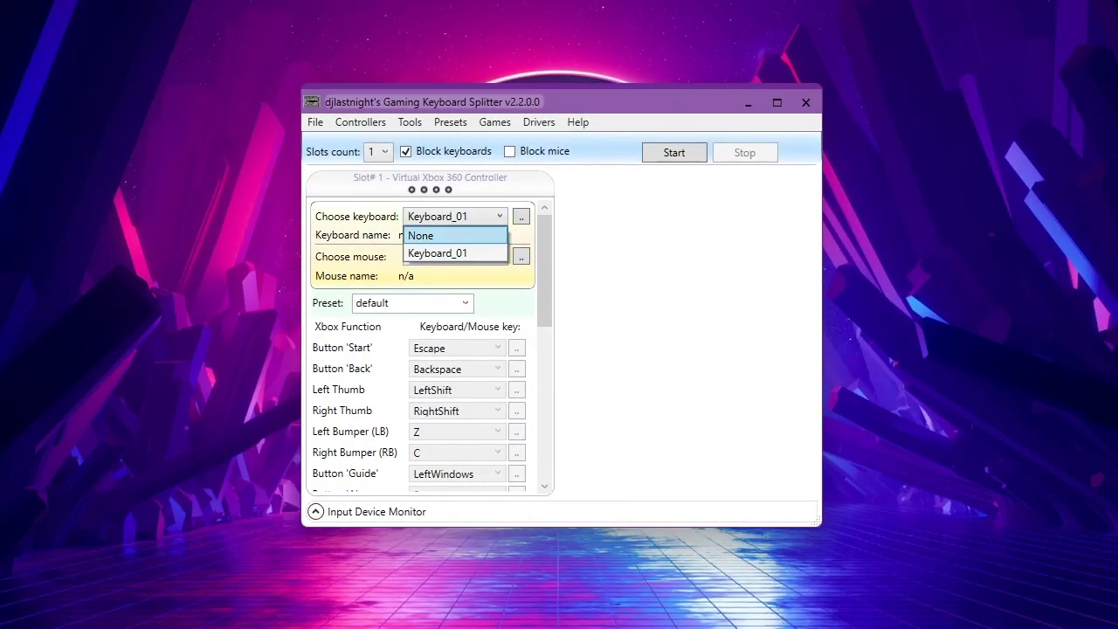
click(468, 254)
click(468, 256)
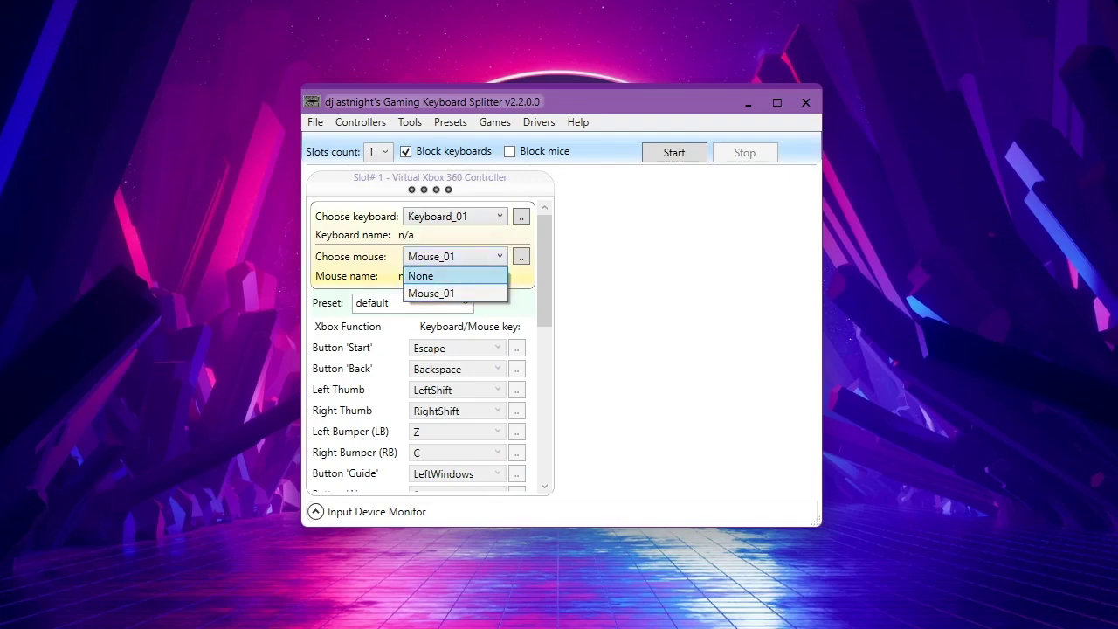
click(428, 294)
Step: Review the default preset's key mappings and save a new preset named Custom for slot 1
double_click(405, 302)
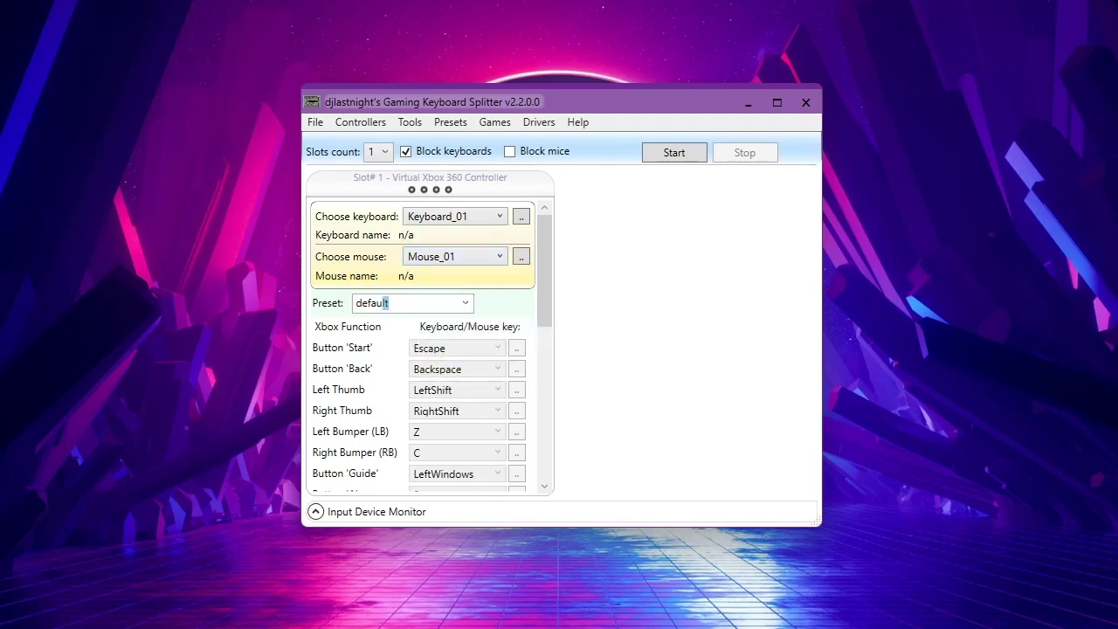
click(405, 302)
scroll(432, 349, down, 10)
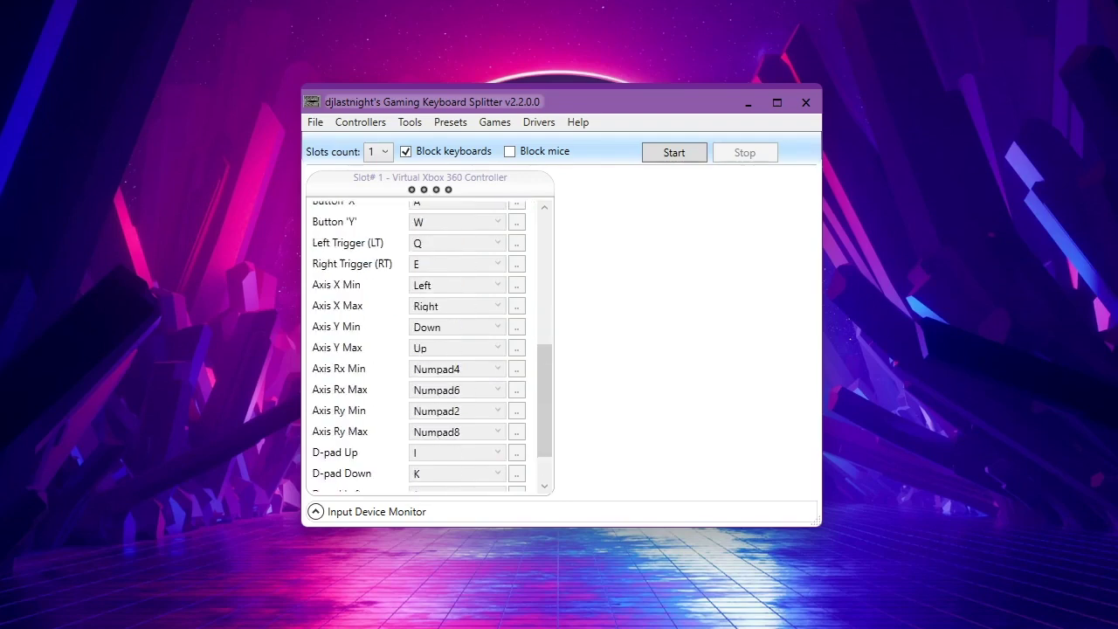
scroll(431, 349, up, 6)
scroll(431, 347, up, 4)
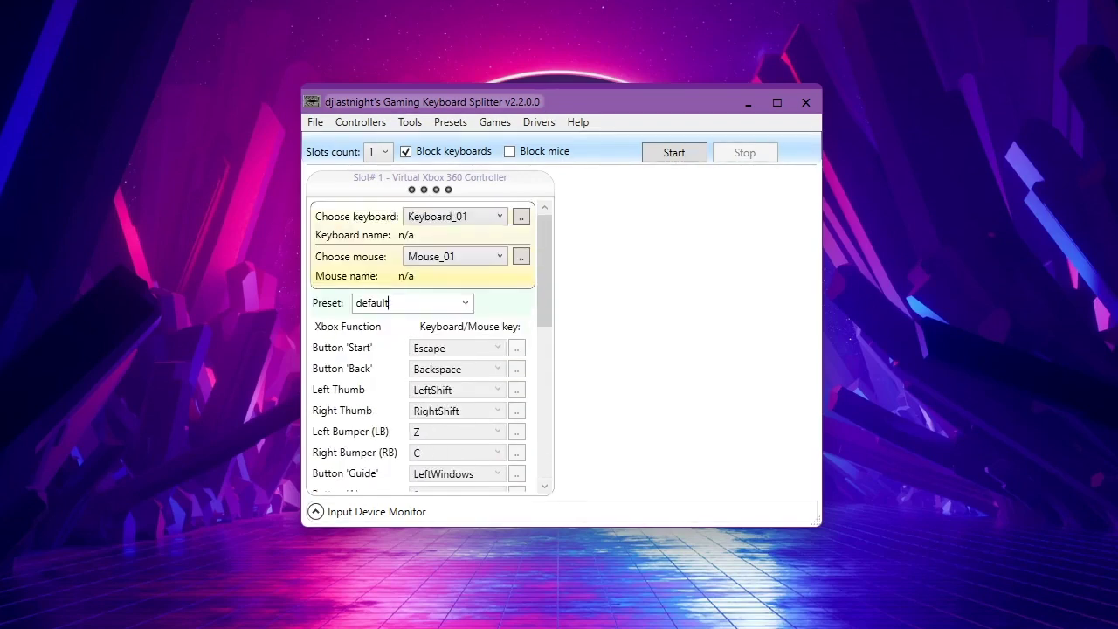
click(466, 303)
click(505, 325)
double_click(446, 303)
text(Custom)
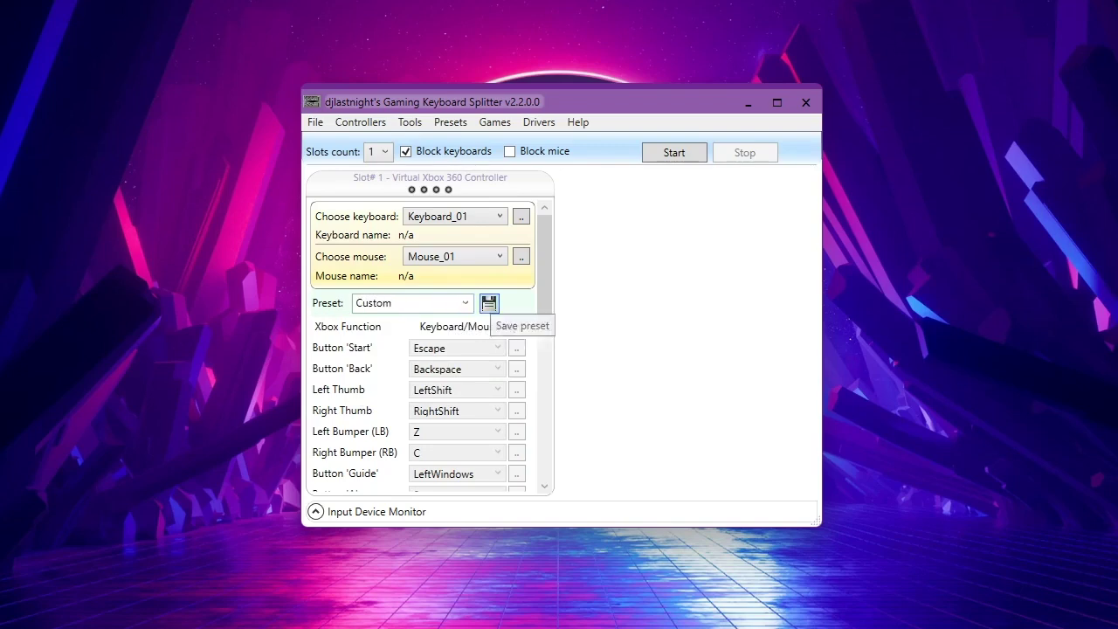
click(489, 302)
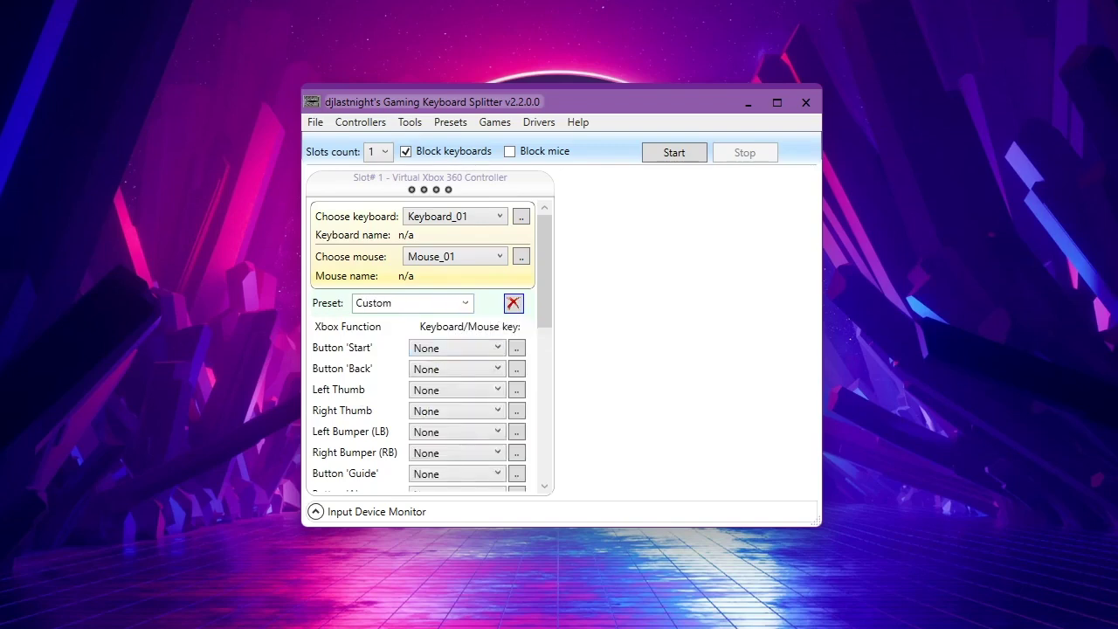
Step: Assign the Enter key to Button 'Start' in the Custom preset using input key detection
scroll(431, 346, down, 10)
scroll(431, 345, up, 5)
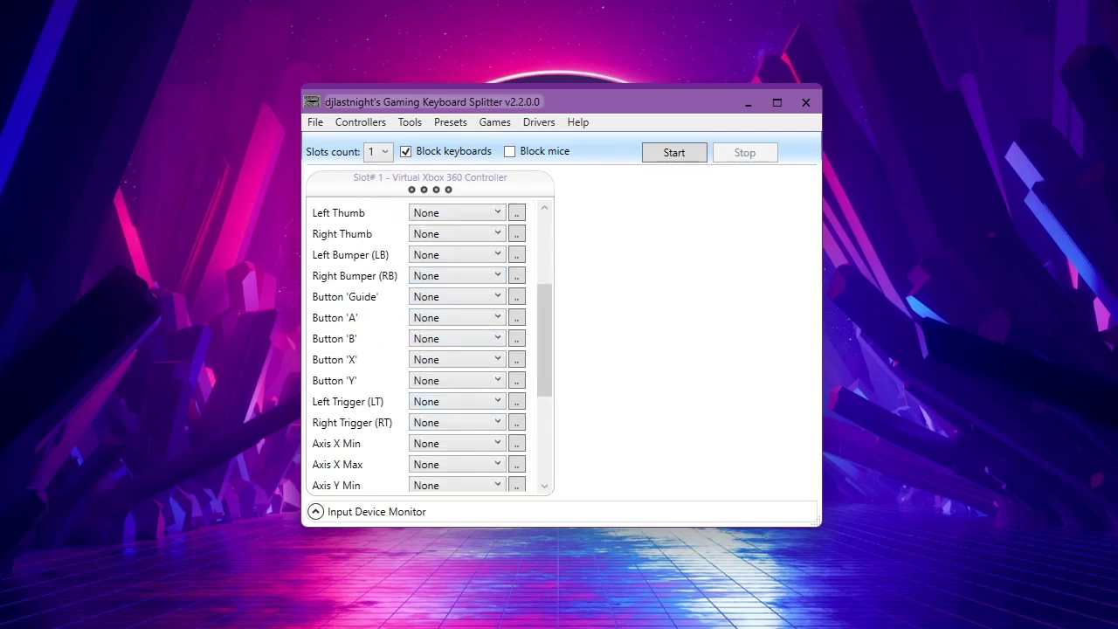
scroll(432, 346, up, 3)
click(516, 338)
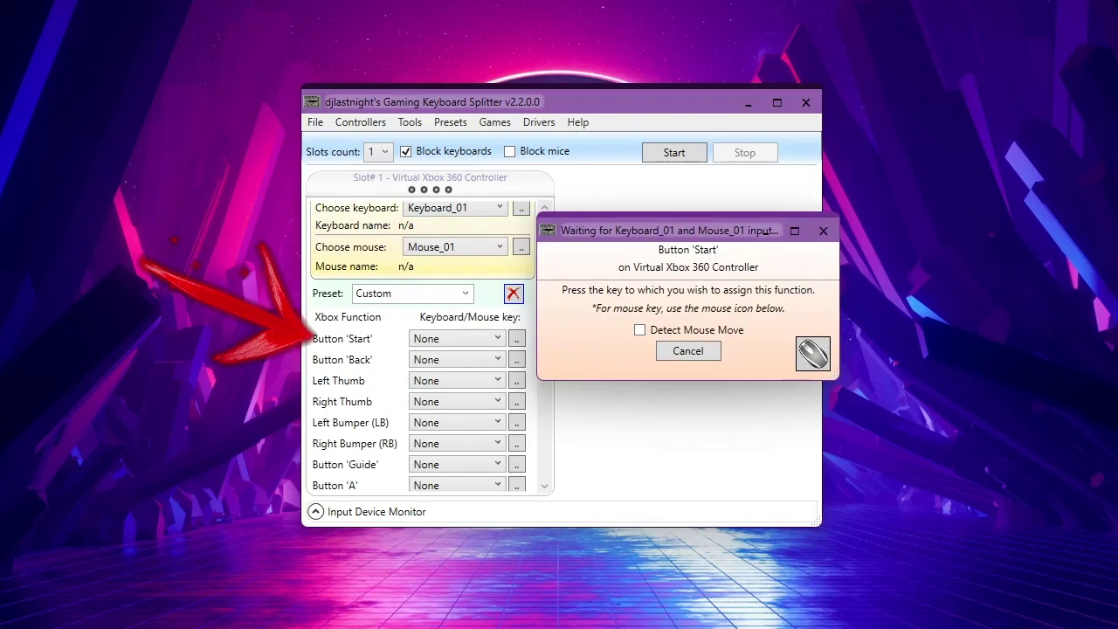
key(Return)
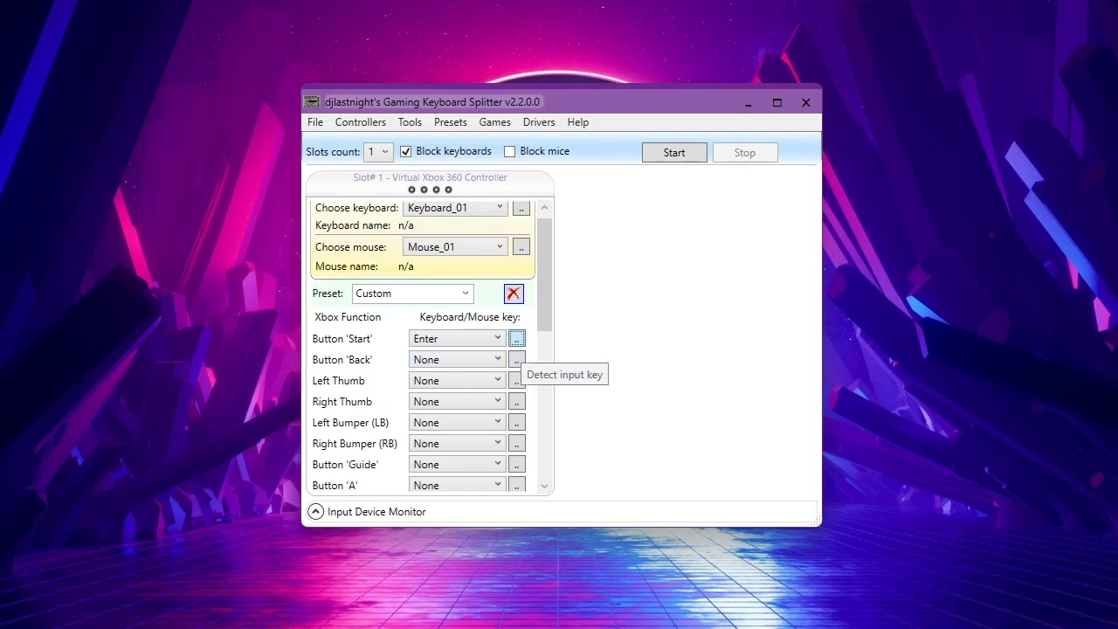
click(516, 339)
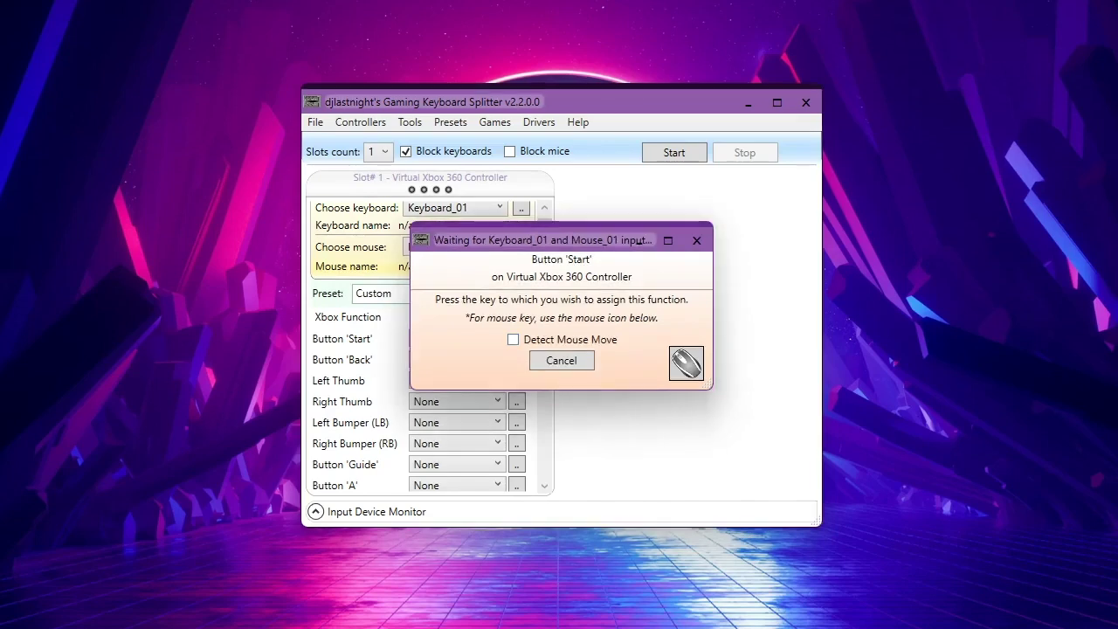
key(Return)
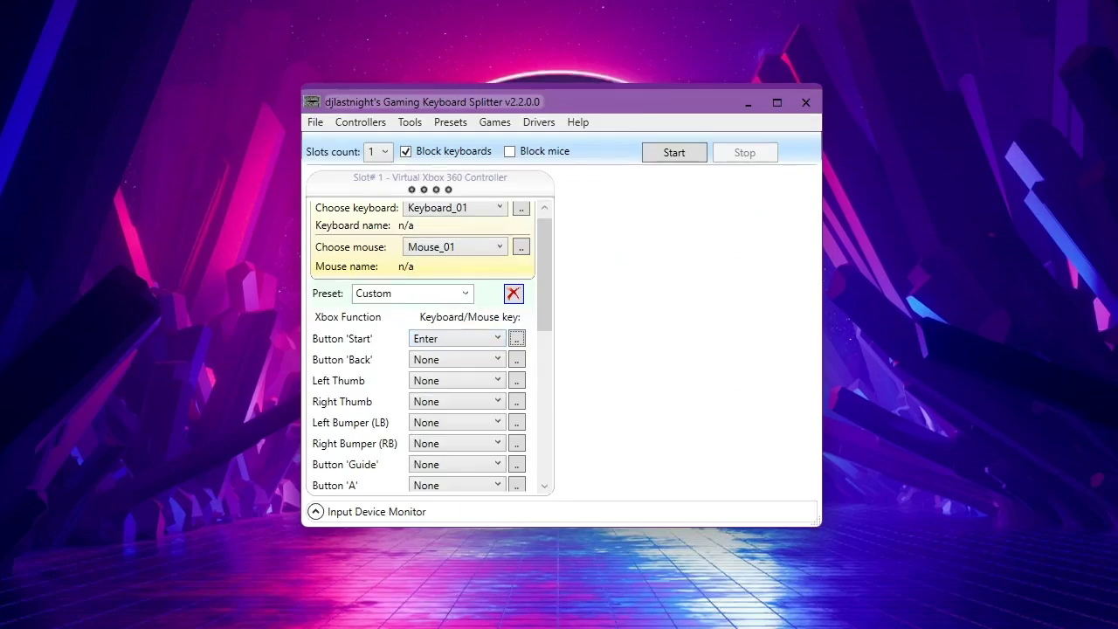
Step: Review the Custom preset's key mappings, switch slot 1 to the default preset and examine its mappings down to D-pad Right
scroll(507, 296, down, 5)
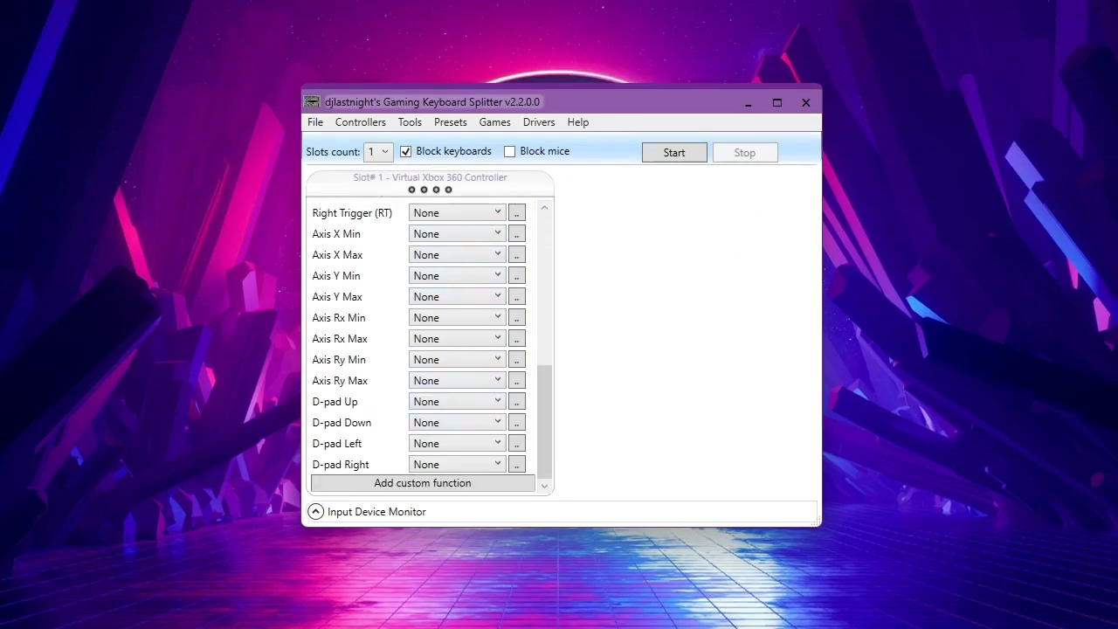
scroll(428, 350, up, 8)
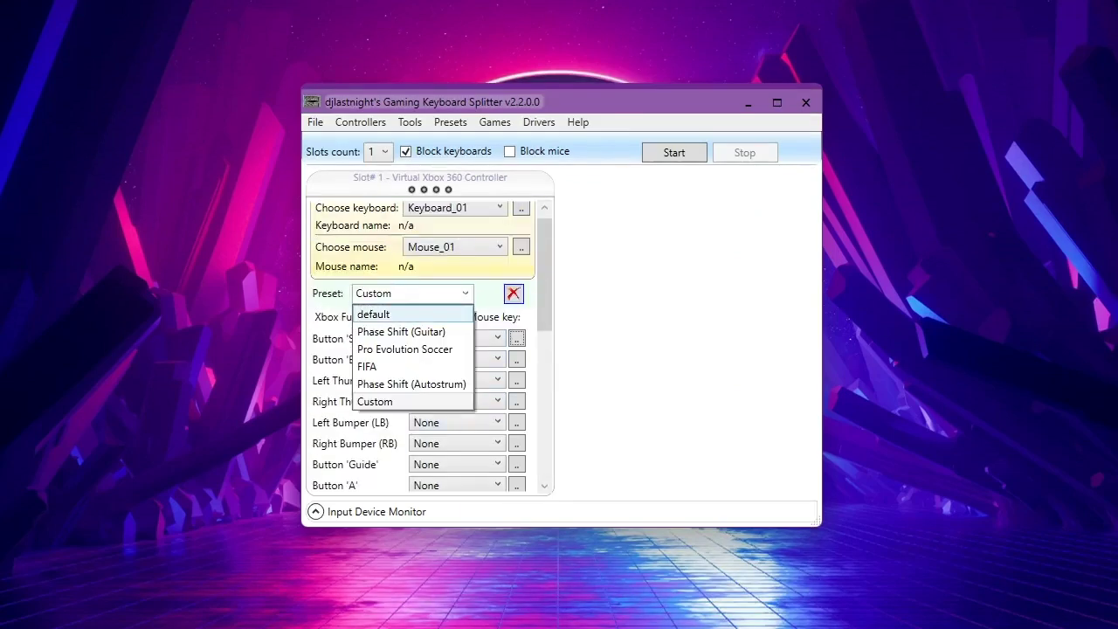
key(Return)
scroll(428, 350, down, 8)
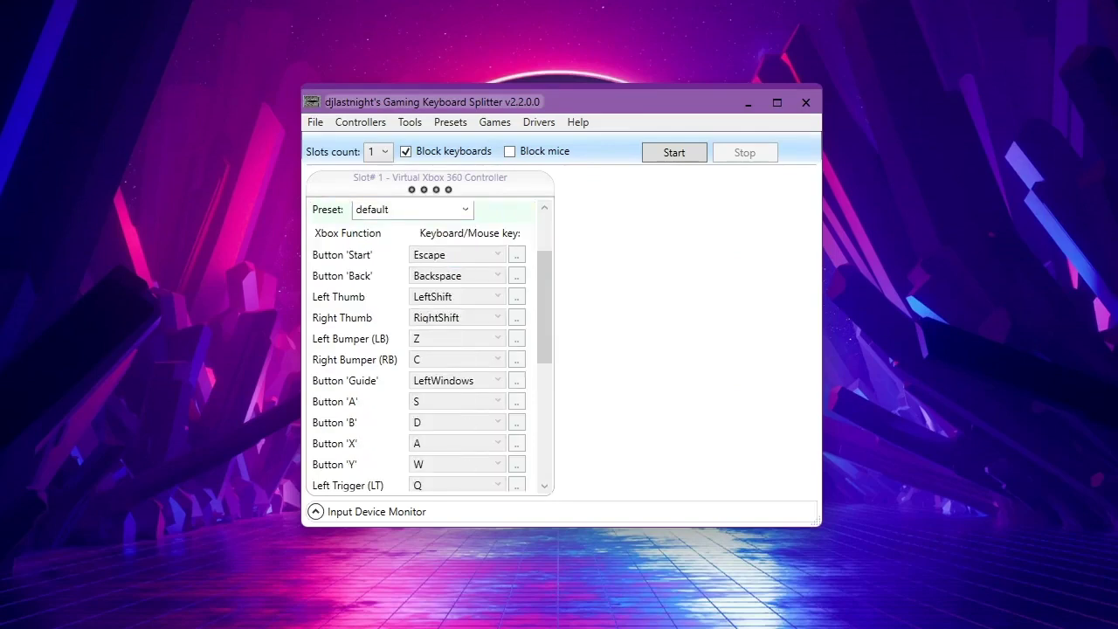
scroll(428, 350, up, 8)
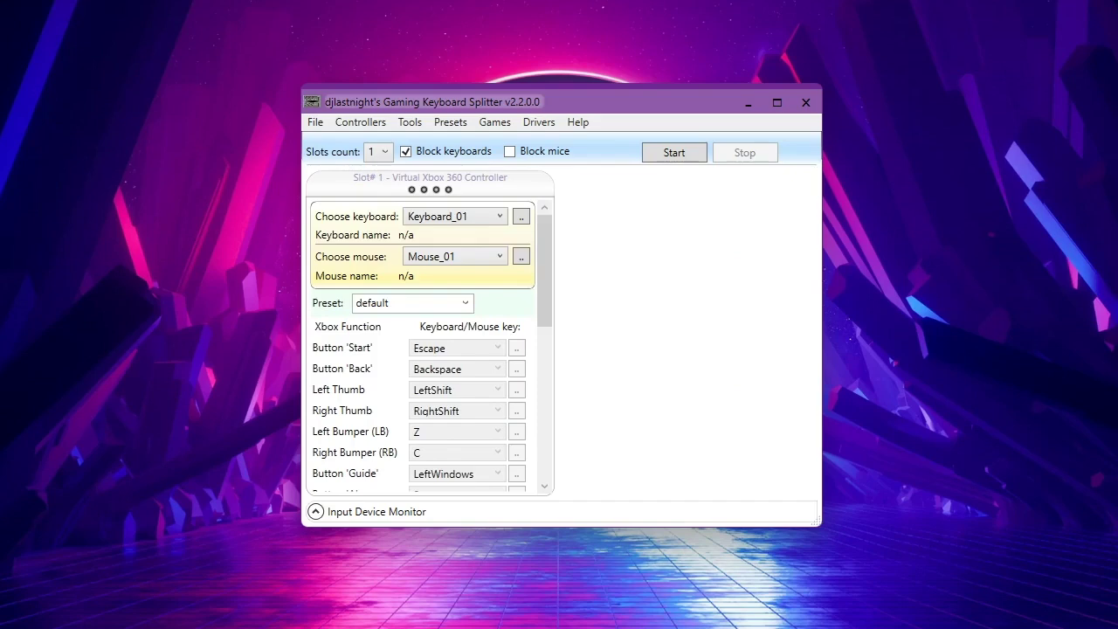
scroll(428, 349, down, 6)
scroll(428, 350, up, 2)
scroll(428, 349, down, 3)
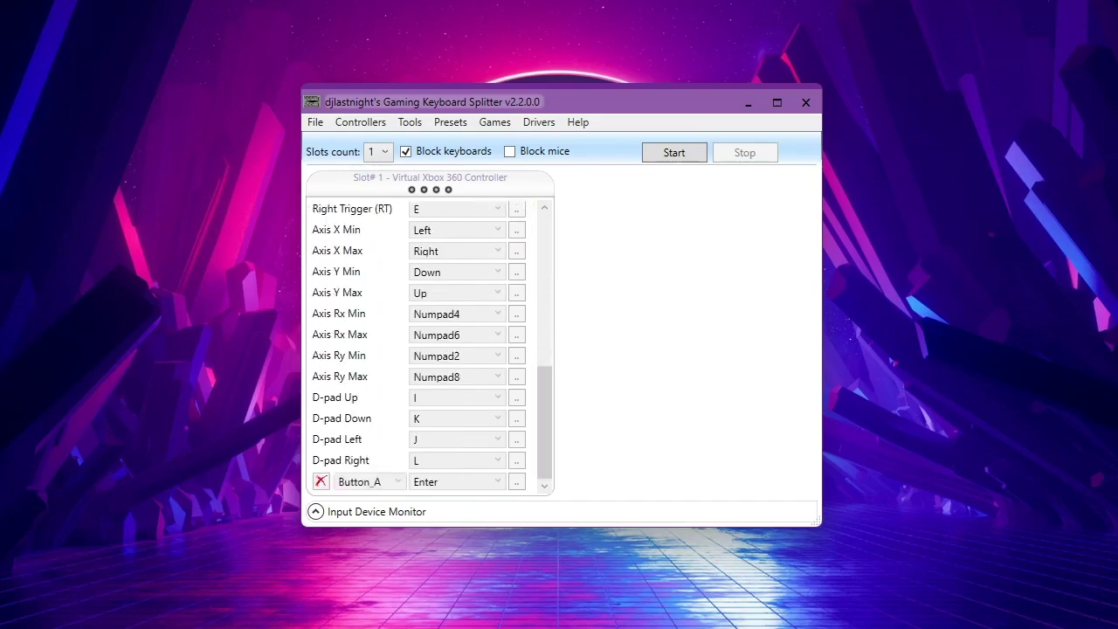
scroll(428, 350, up, 10)
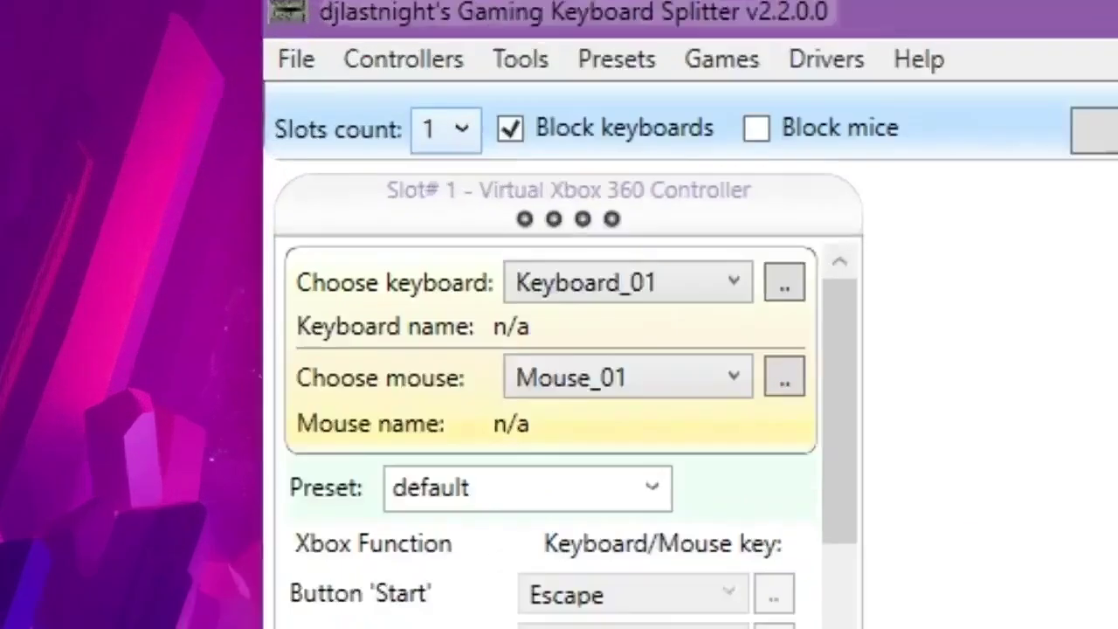
Step: Set the slots count to 2 and check which presets are offered for slot 1
click(378, 151)
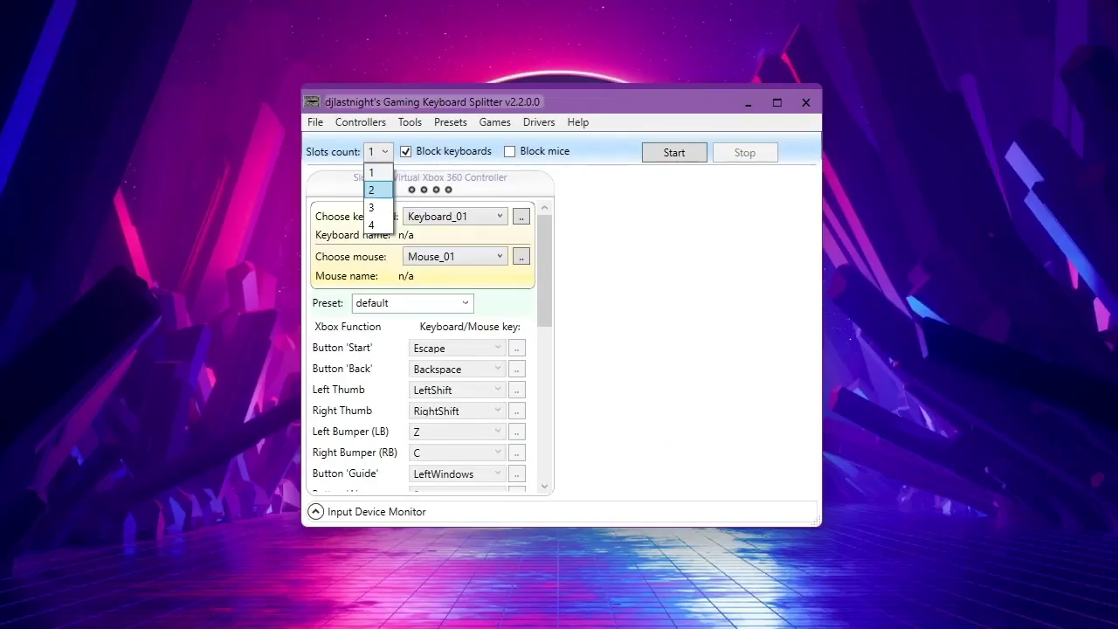
click(474, 243)
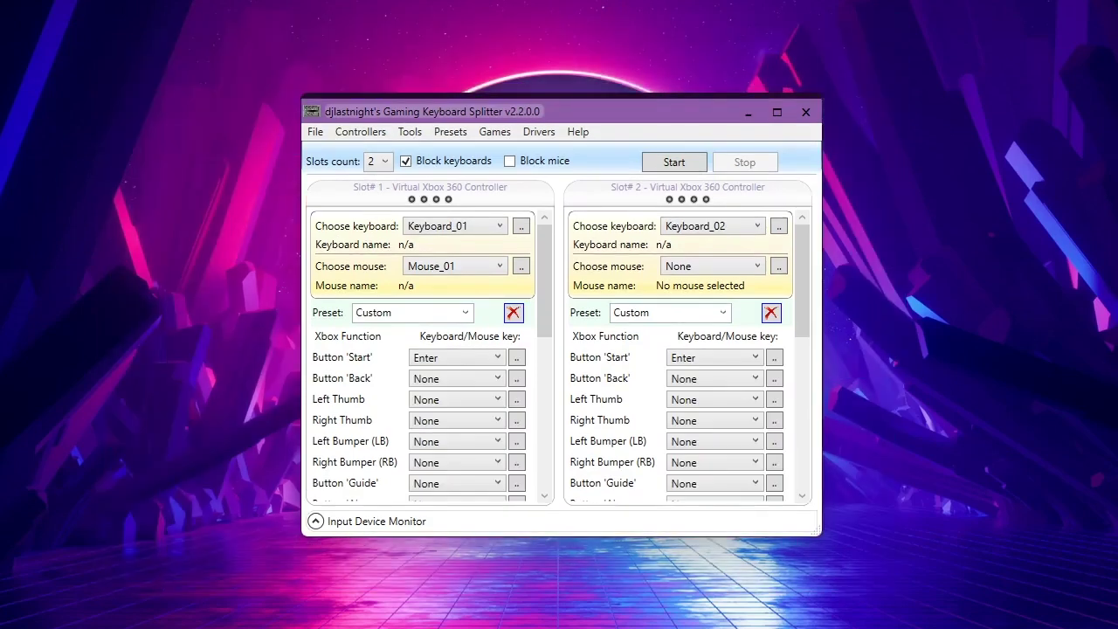
click(466, 313)
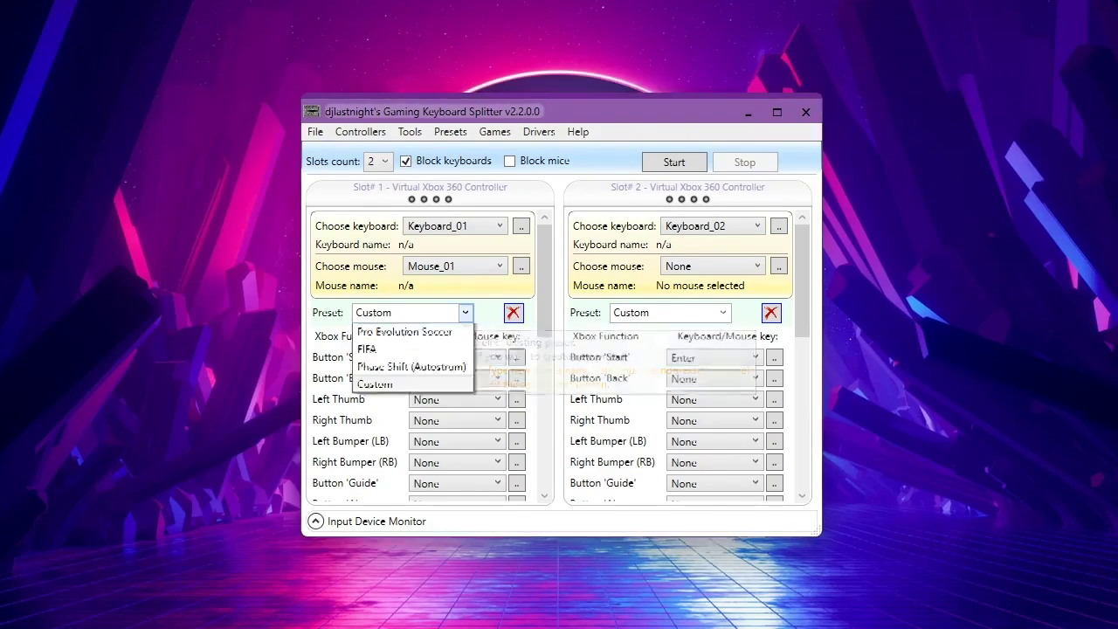
click(466, 313)
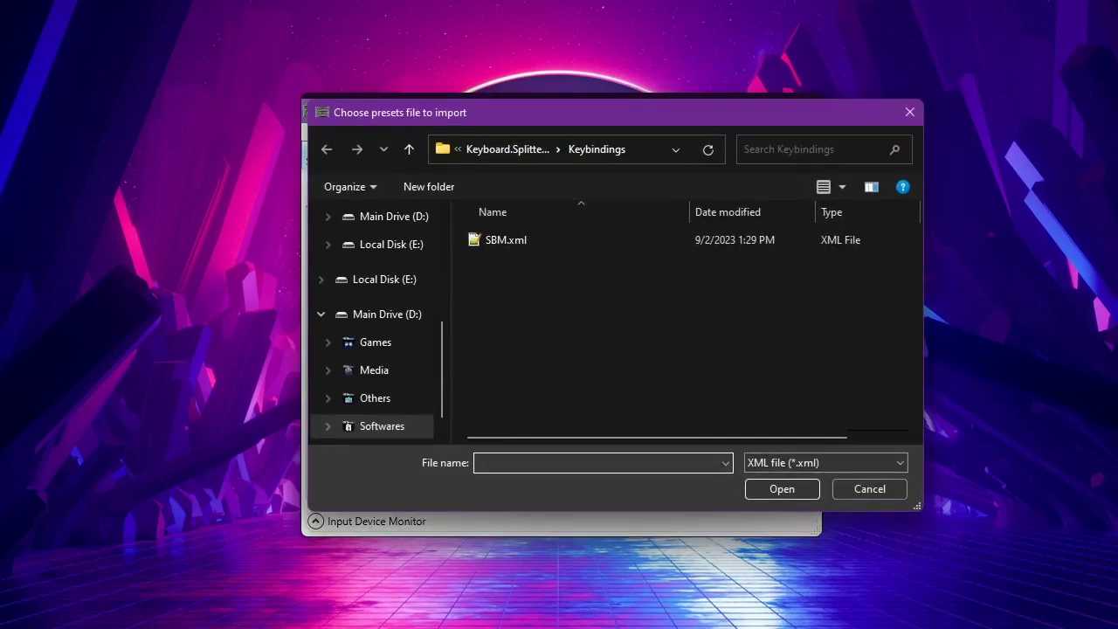
Step: Import the presets from SBM.xml in the Keybindings folder, overwriting the existing ones, and choose the default preset for slot 1
double_click(507, 240)
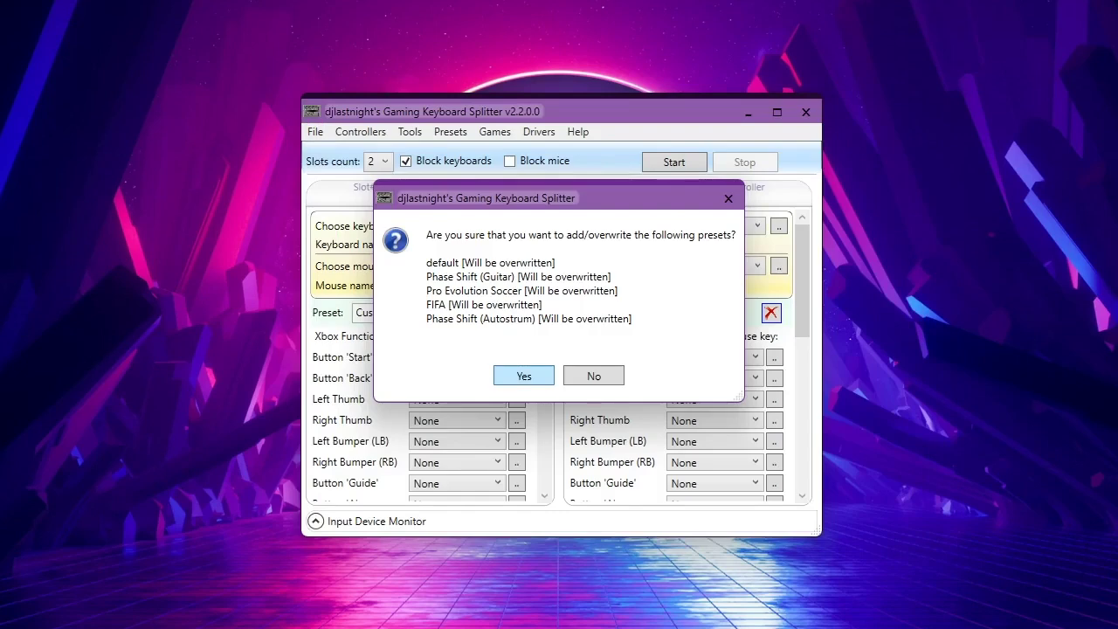
click(523, 375)
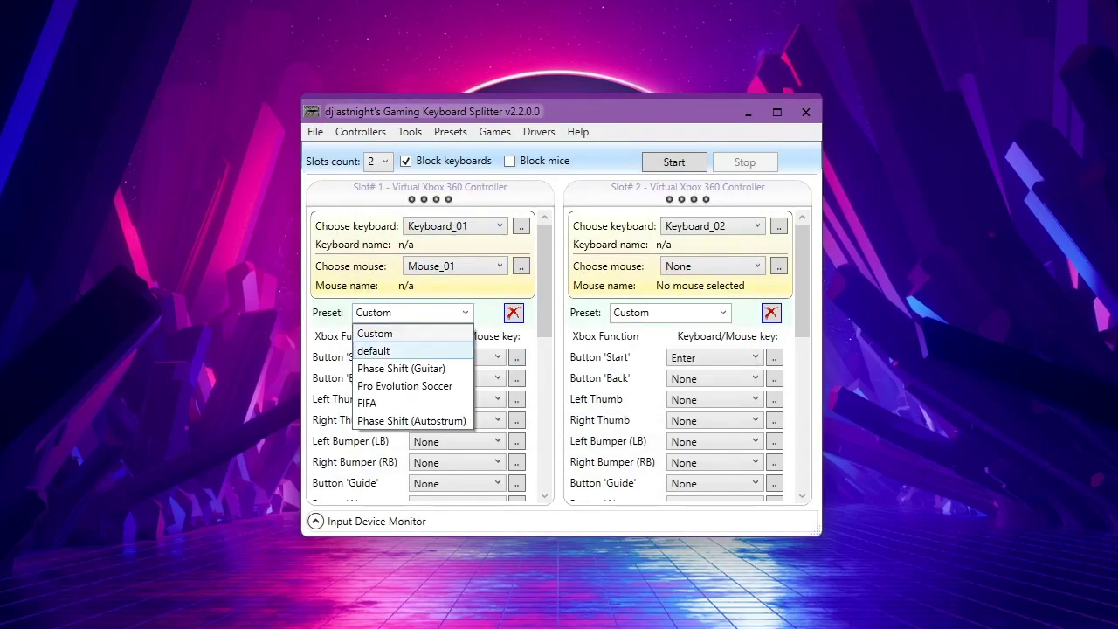
click(384, 350)
scroll(419, 359, down, 6)
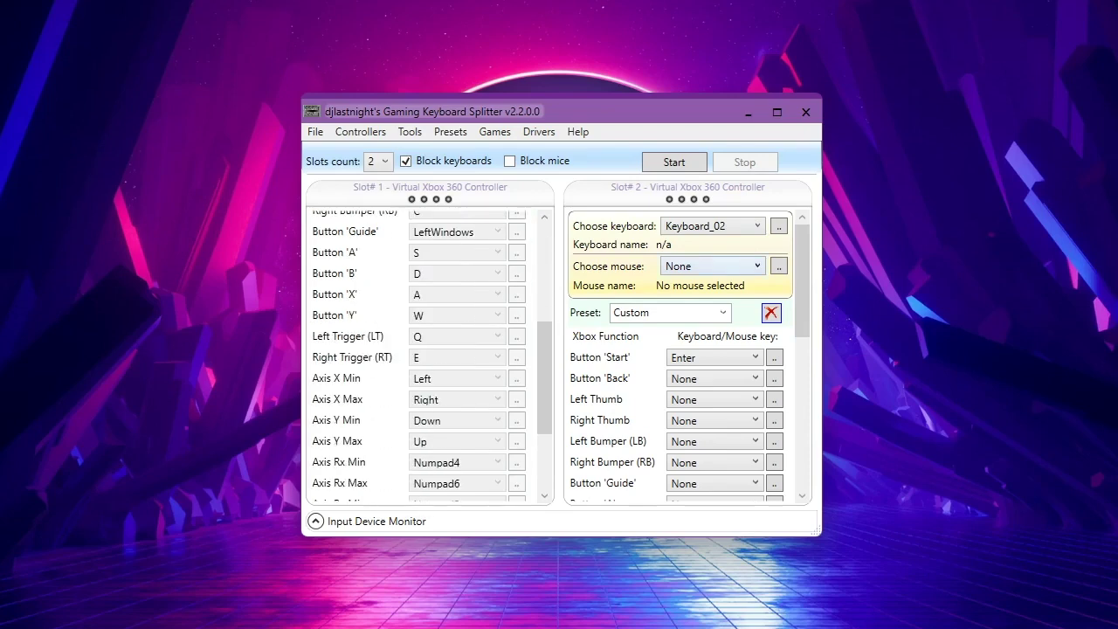
scroll(428, 349, up, 4)
Step: Assign the Phase Shift (Guitar) preset to both slot 1 and slot 2 and look over slot 1's mappings
click(465, 228)
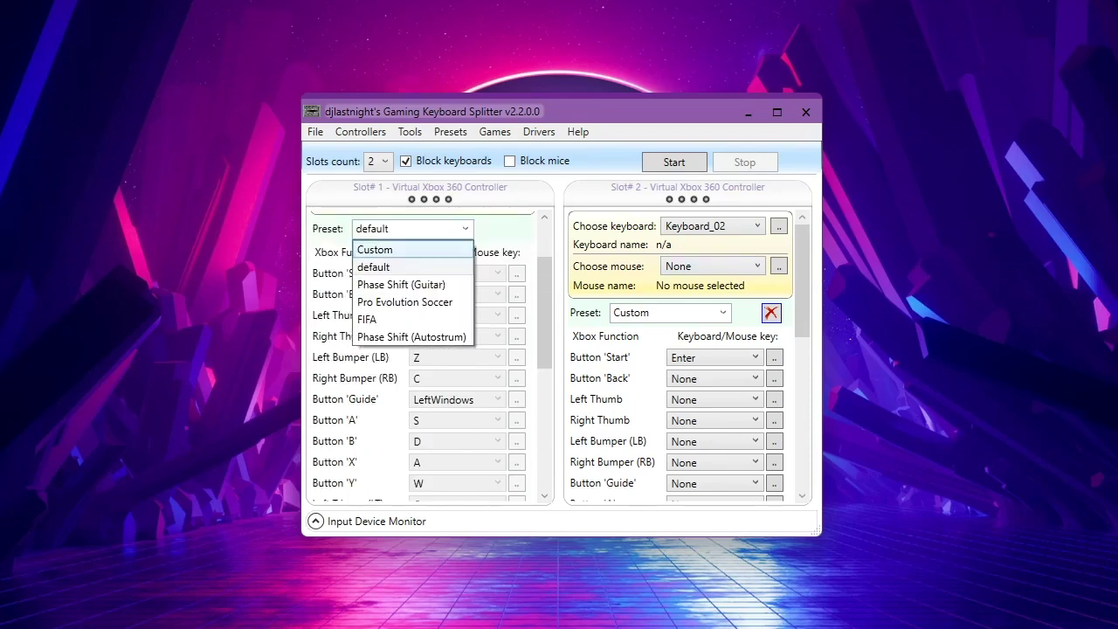
key(Down)
key(Return)
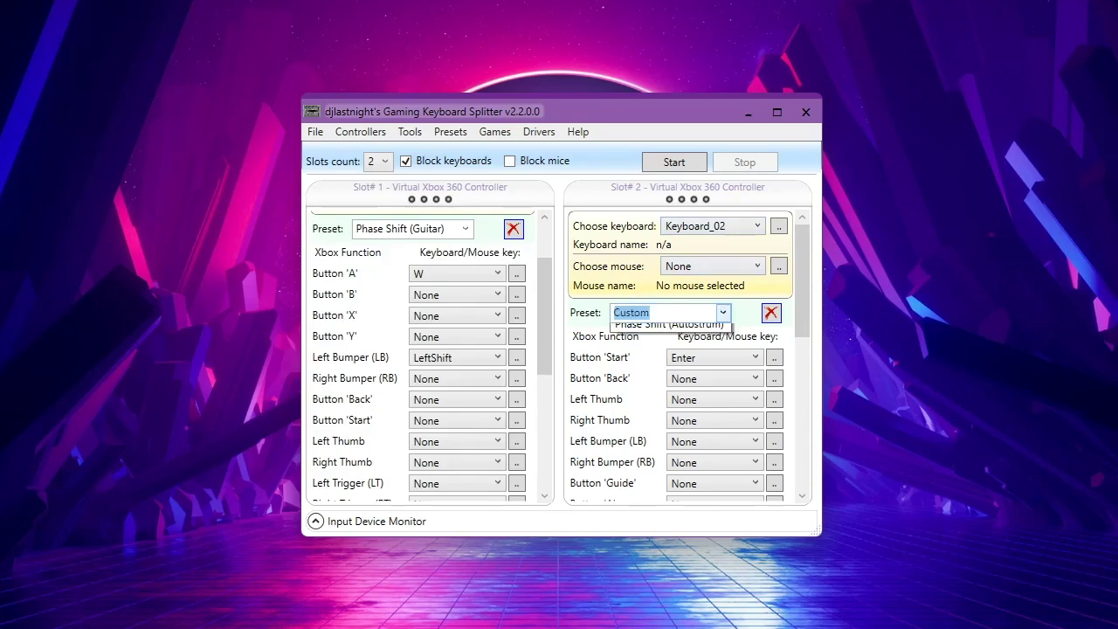
key(Down)
key(Down)
key(Return)
scroll(429, 354, down, 6)
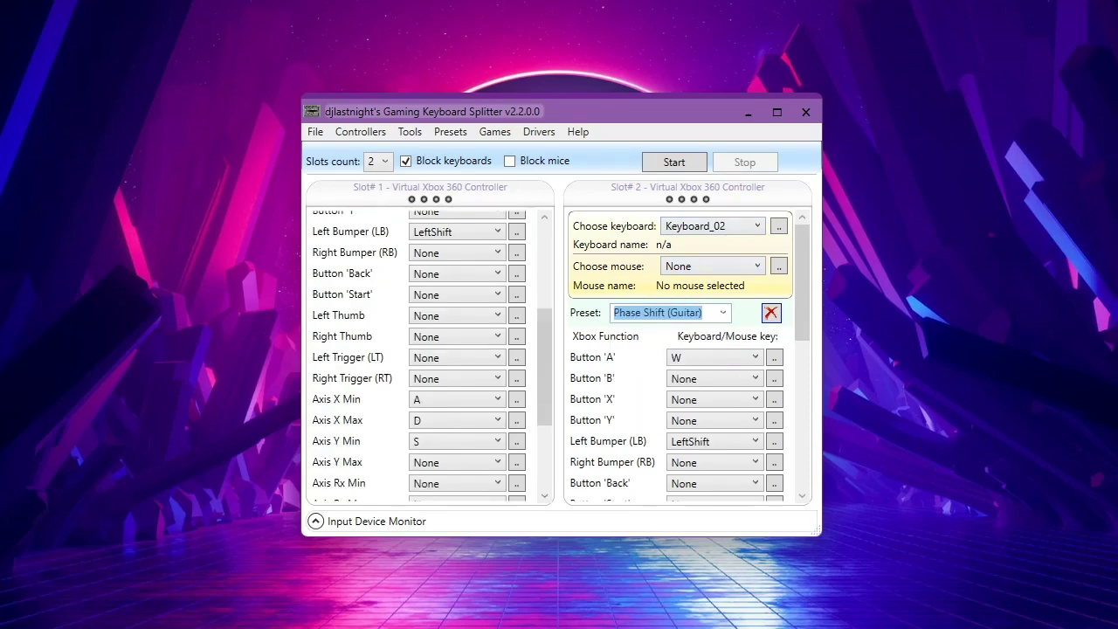
scroll(428, 353, up, 7)
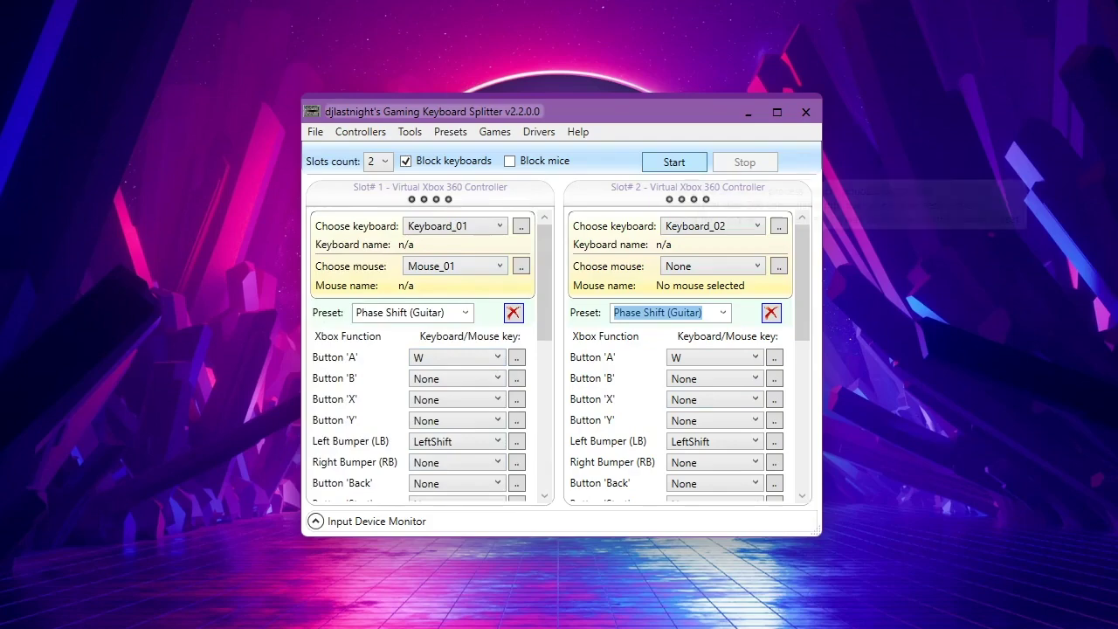
Step: Start the controller emulation for both slots and hide the emulation information overlay
click(674, 162)
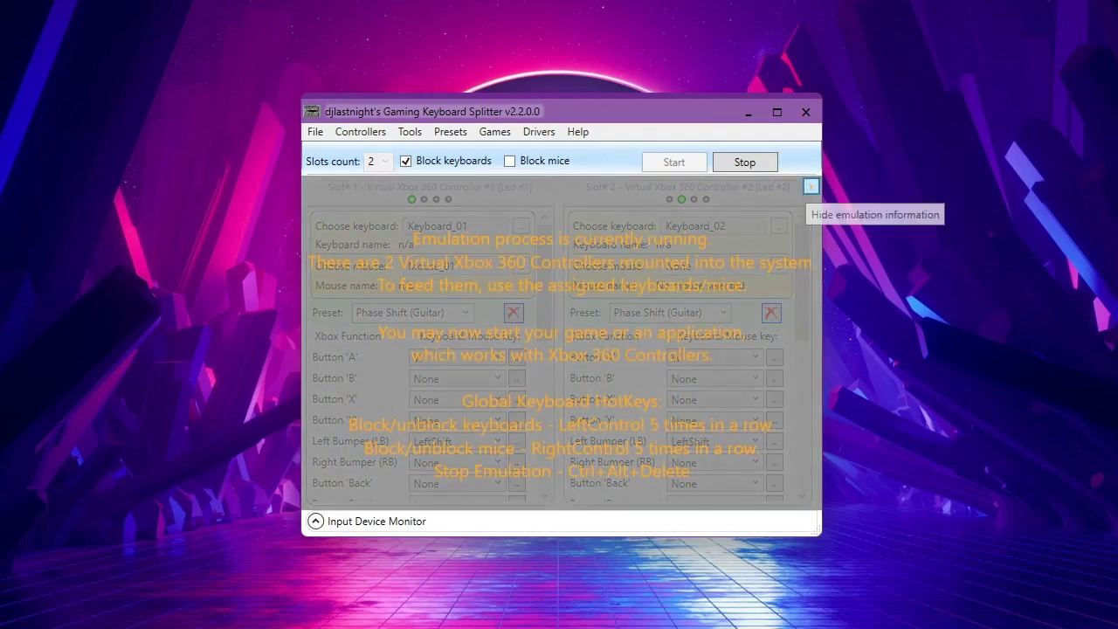
click(810, 186)
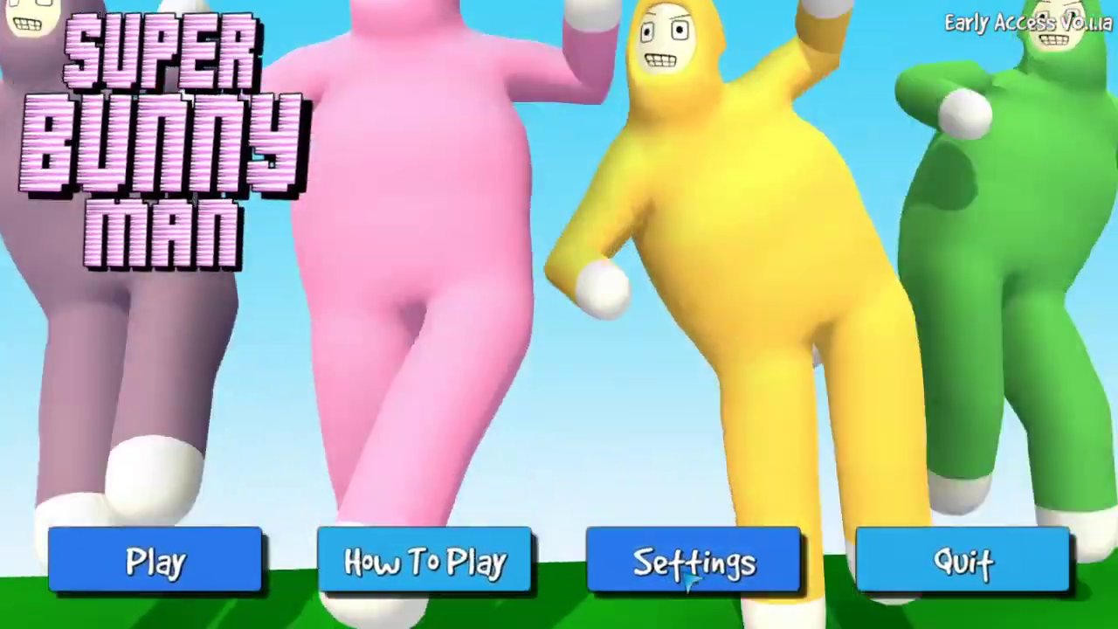
Step: Switch to Super Bunny Man and start a deathmatch on the snowy level with the existing round settings
click(690, 564)
key(Escape)
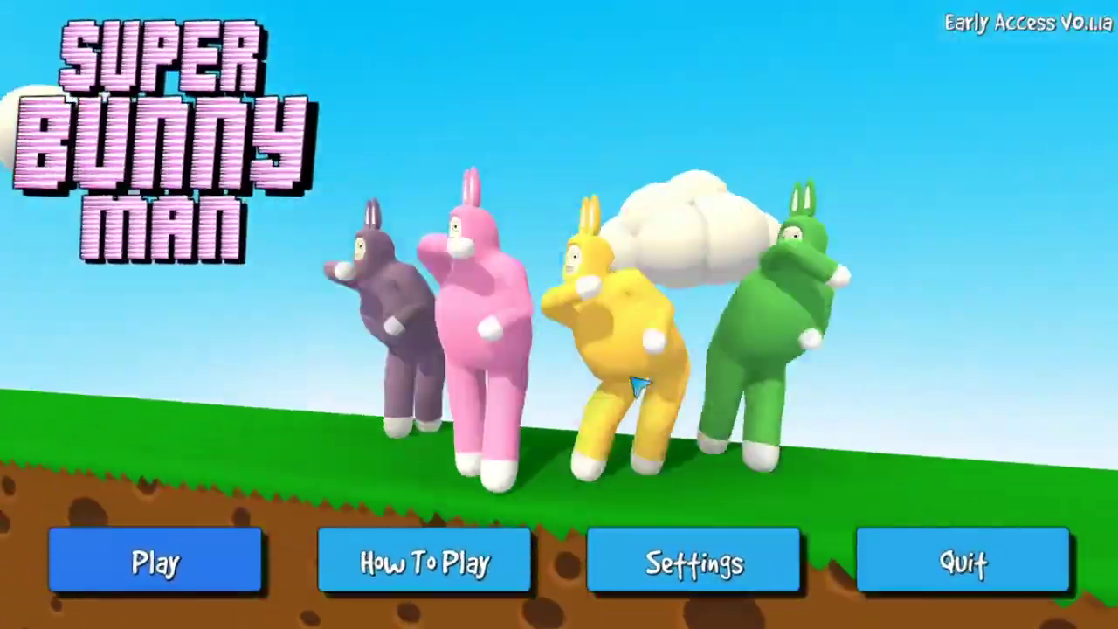
click(175, 557)
click(490, 279)
click(552, 332)
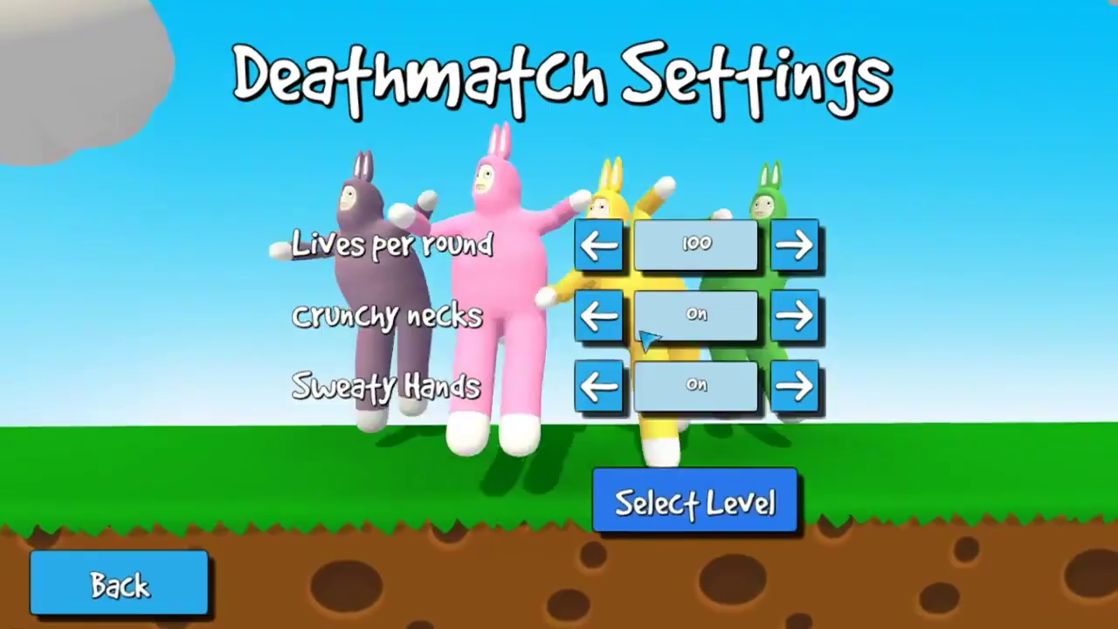
click(686, 501)
click(463, 310)
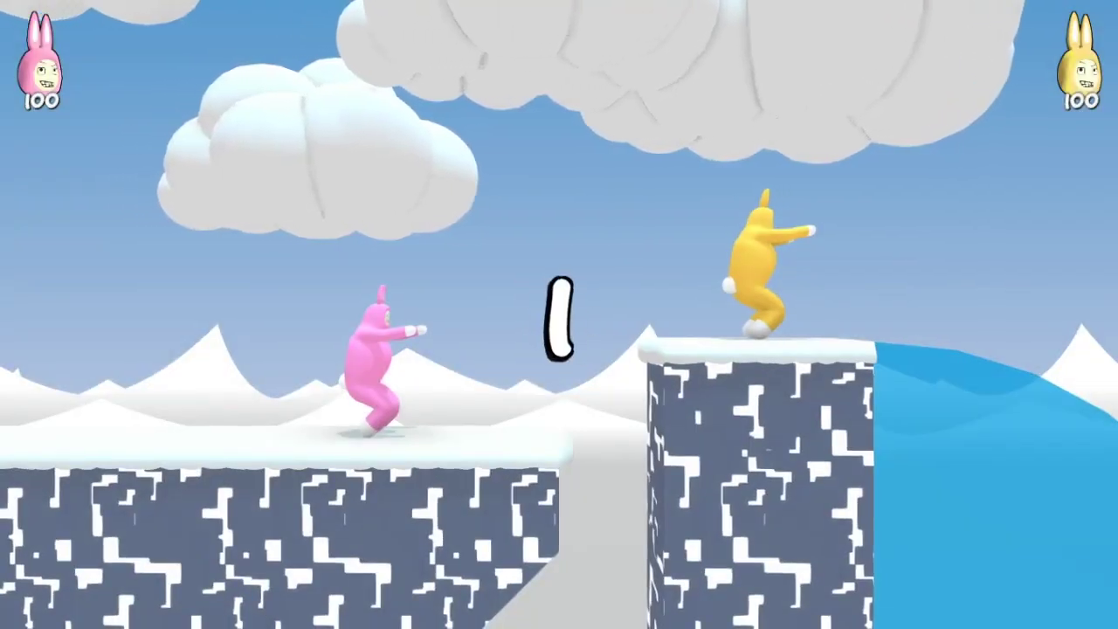
key(Right)
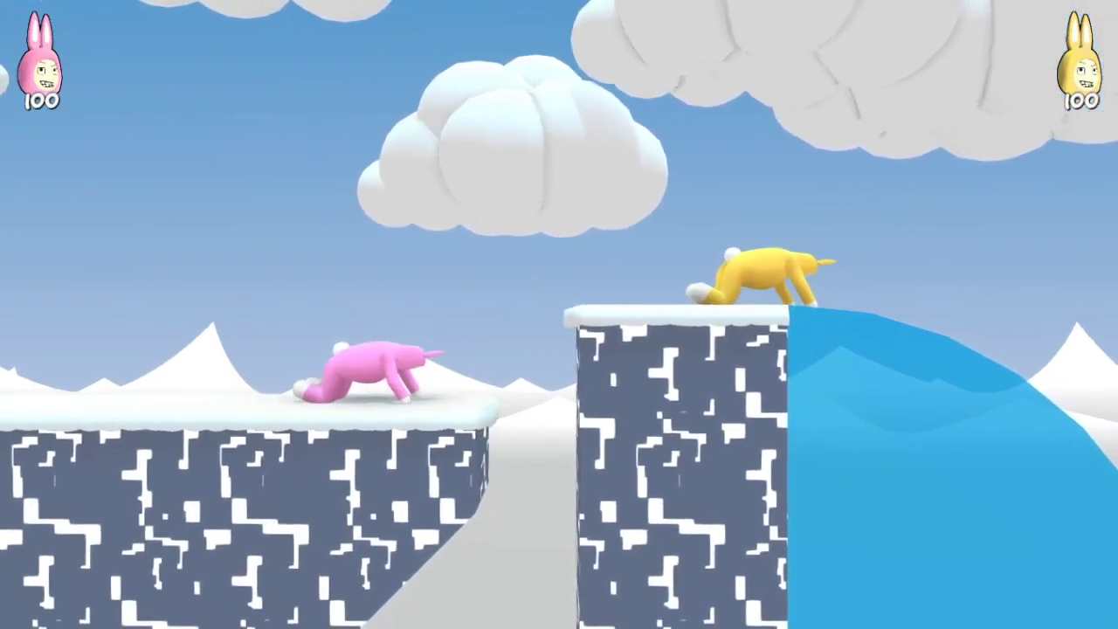
key(Left)
key(space)
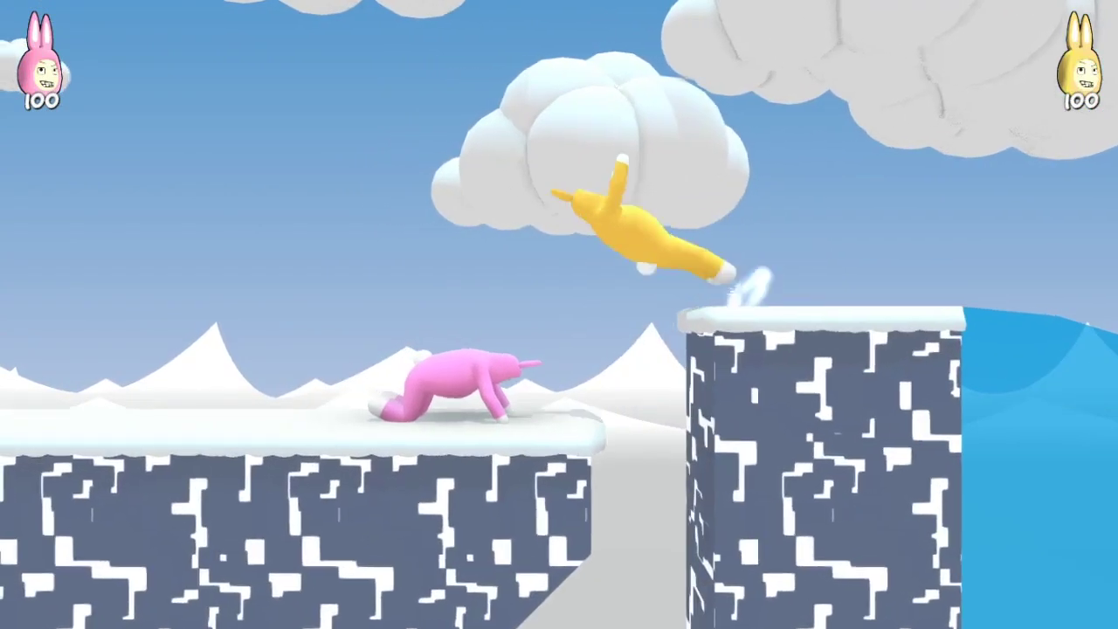
key(Left)
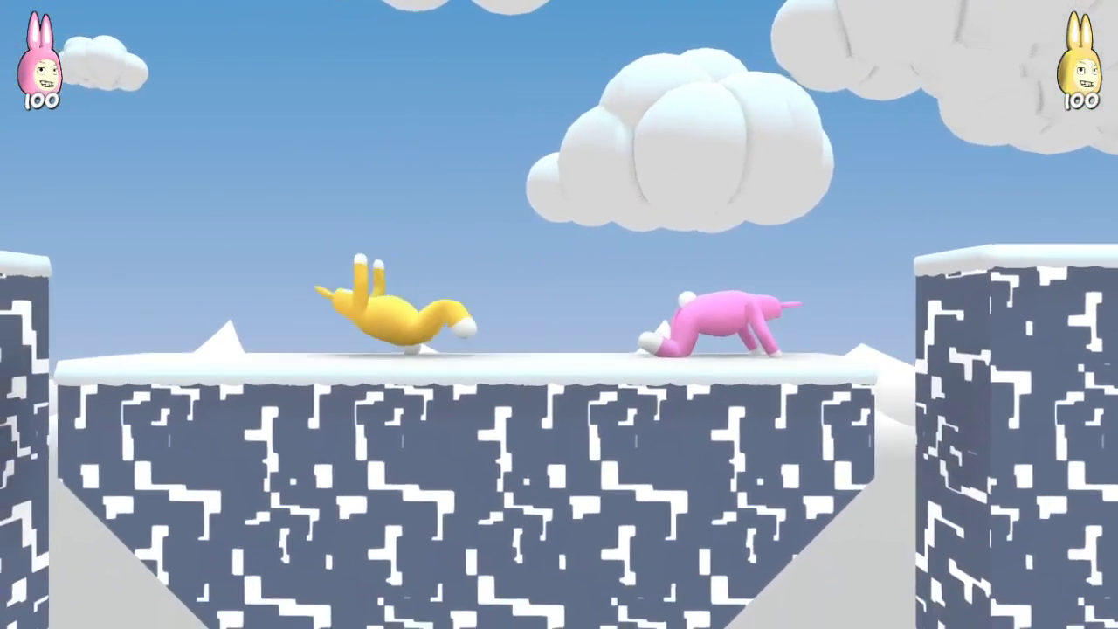
key(space)
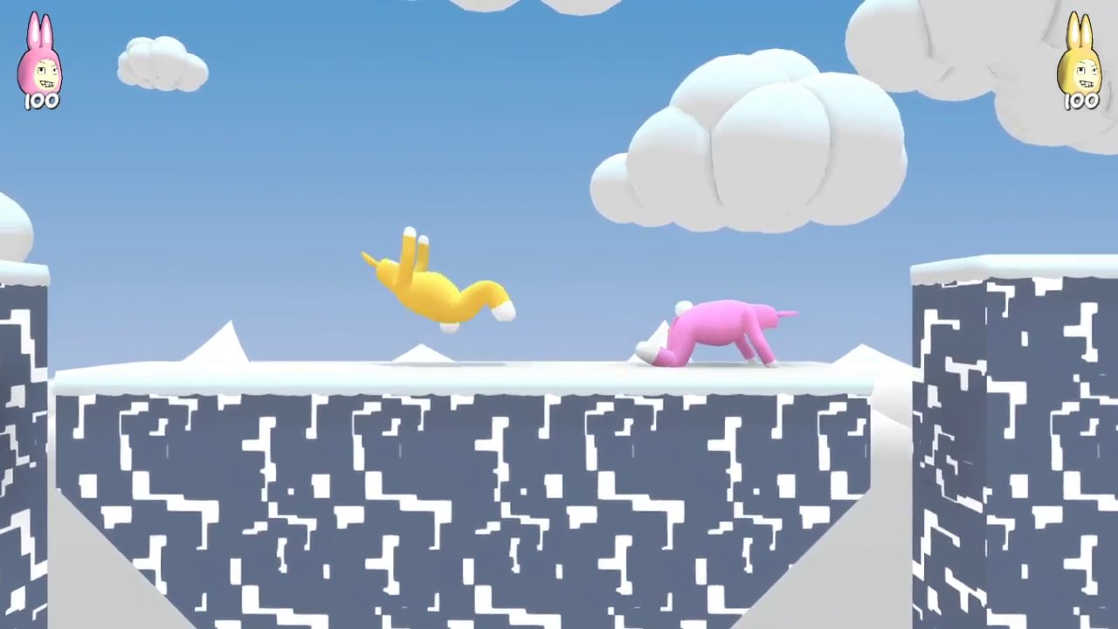
key(Left)
key(space)
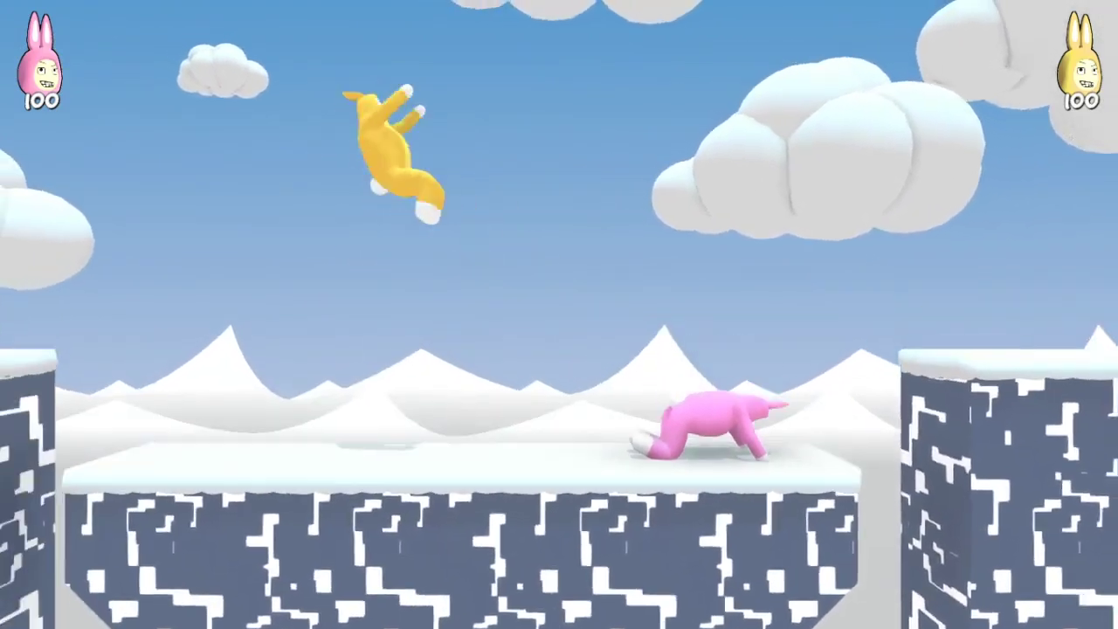
key(Right)
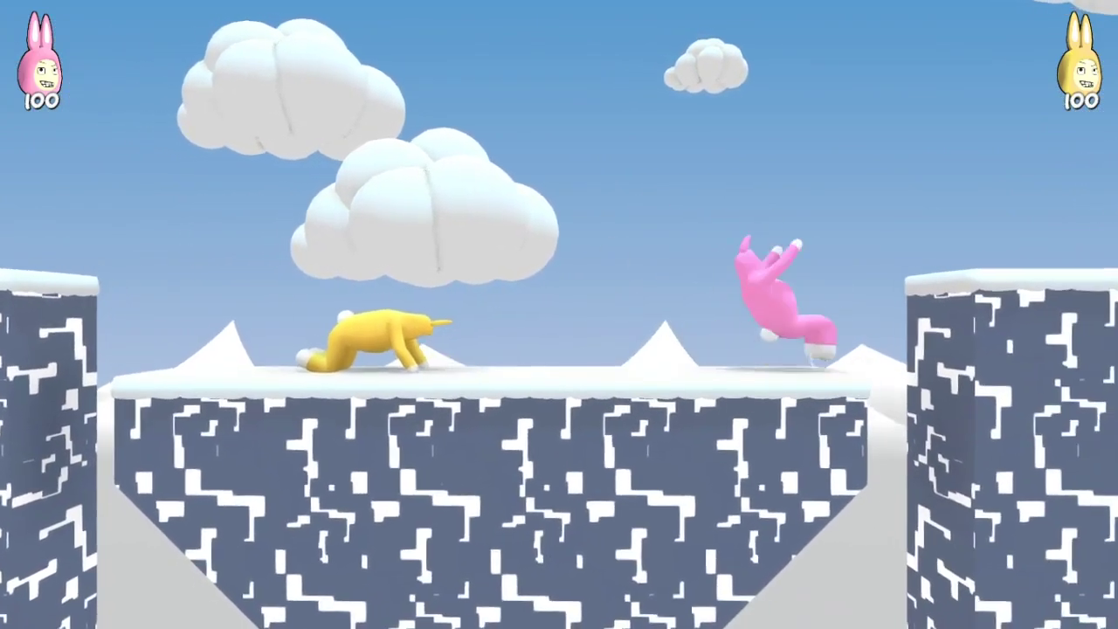
key(Left)
key(space)
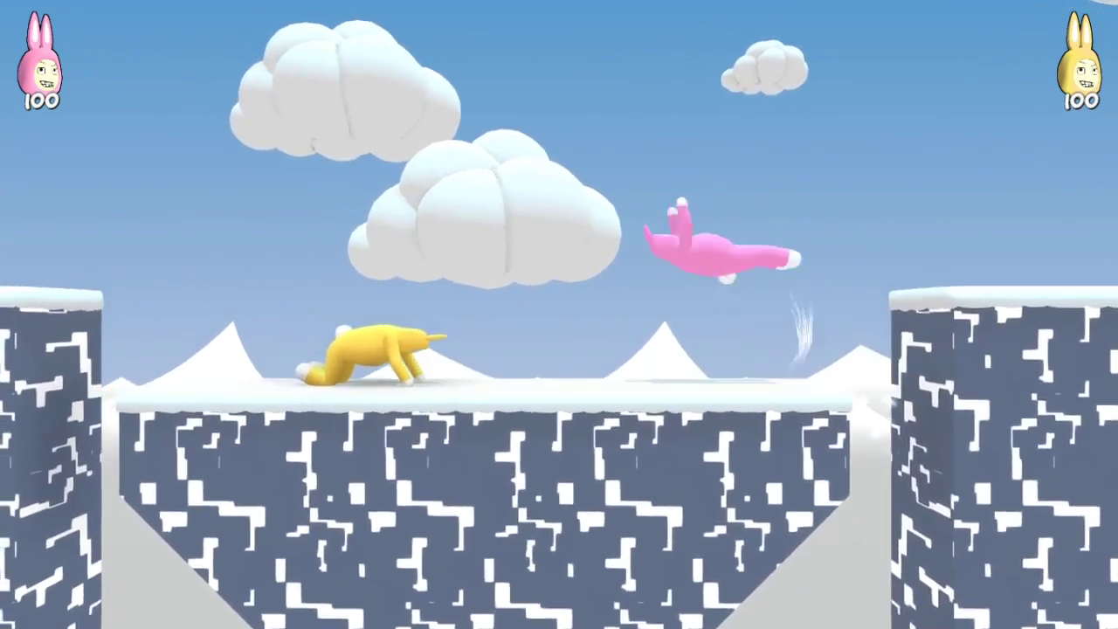
key(Right)
key(space)
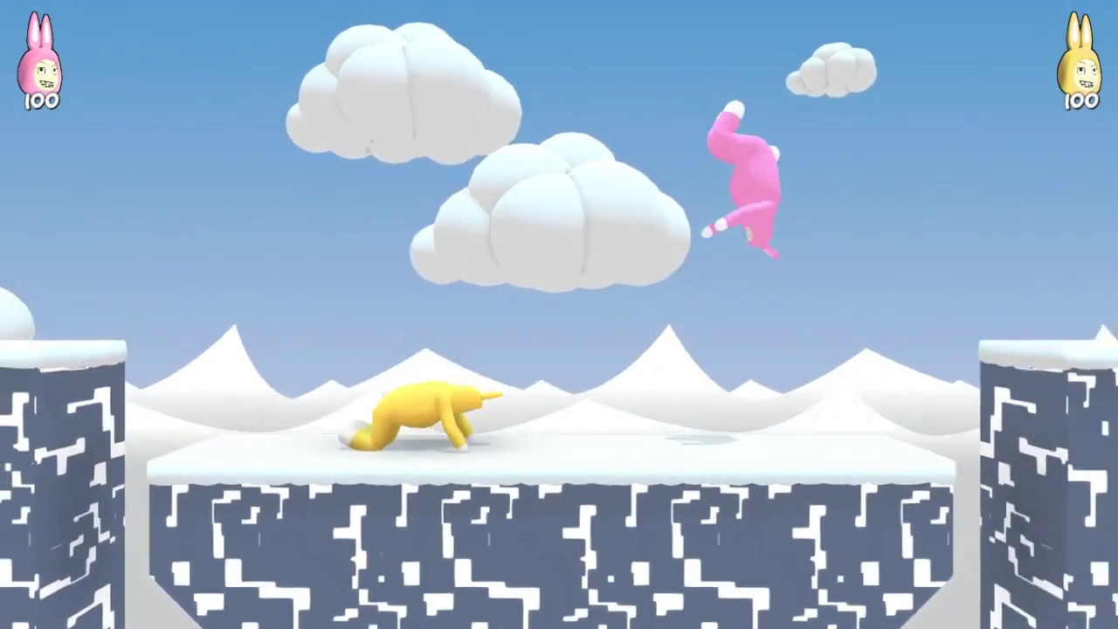
key(space)
key(Right)
key(space)
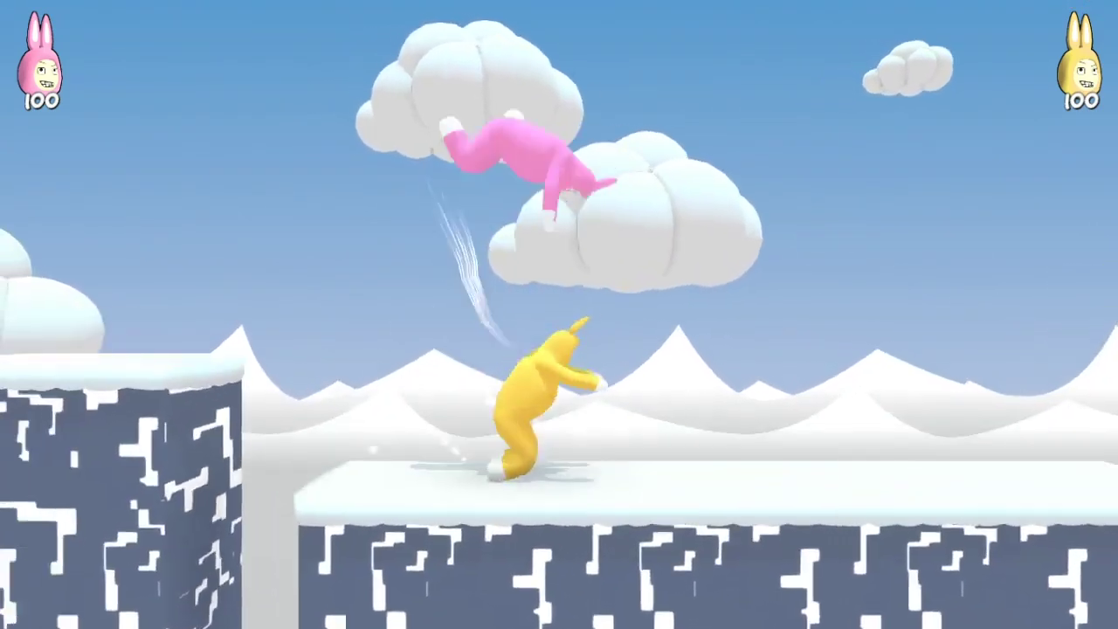
key(Right)
key(space)
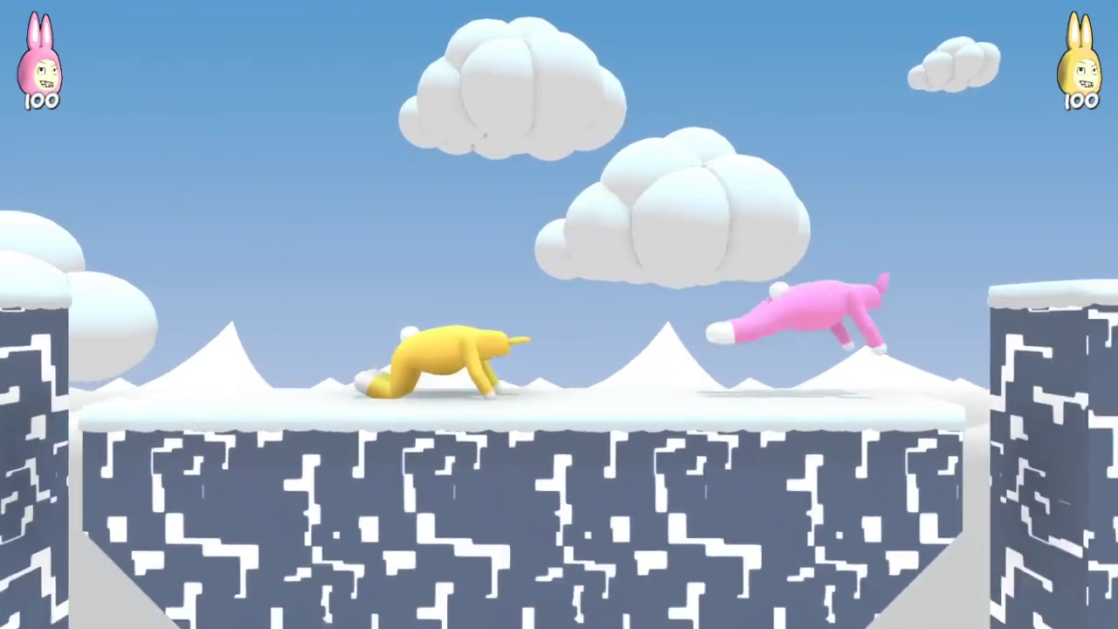
key(Right)
key(space)
key(Left)
key(space)
key(Left)
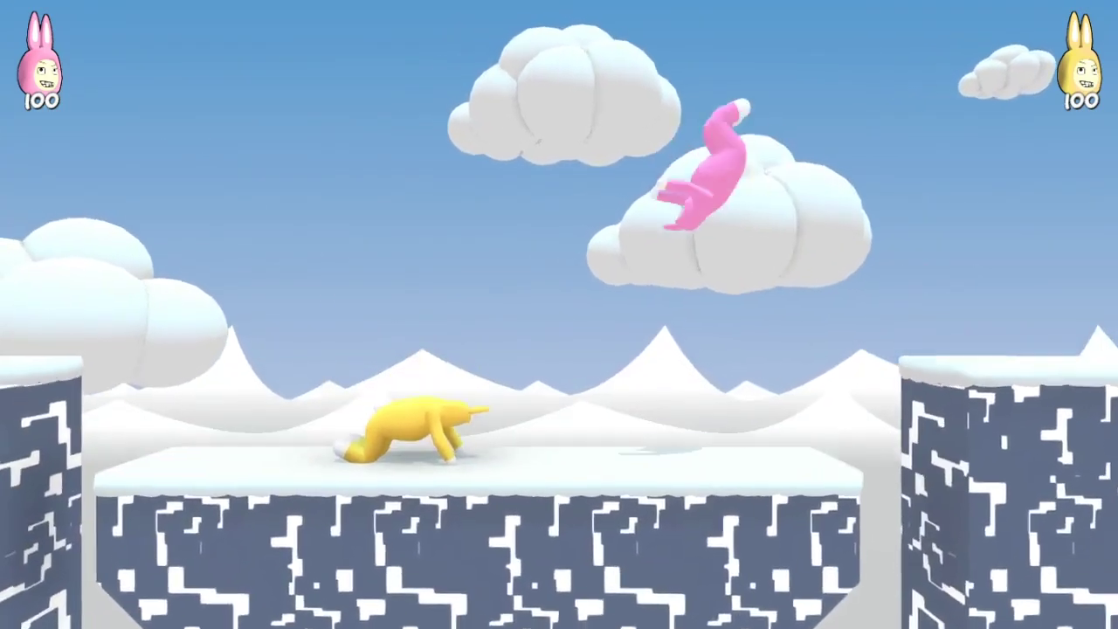
key(space)
key(Left)
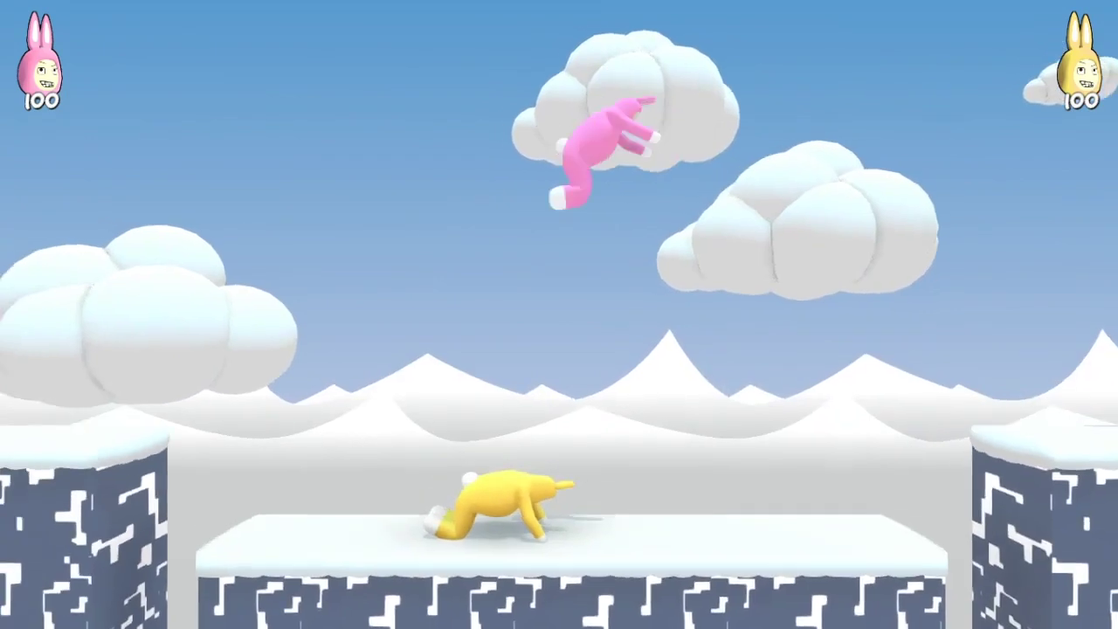
key(space)
key(Left)
key(space)
key(Right)
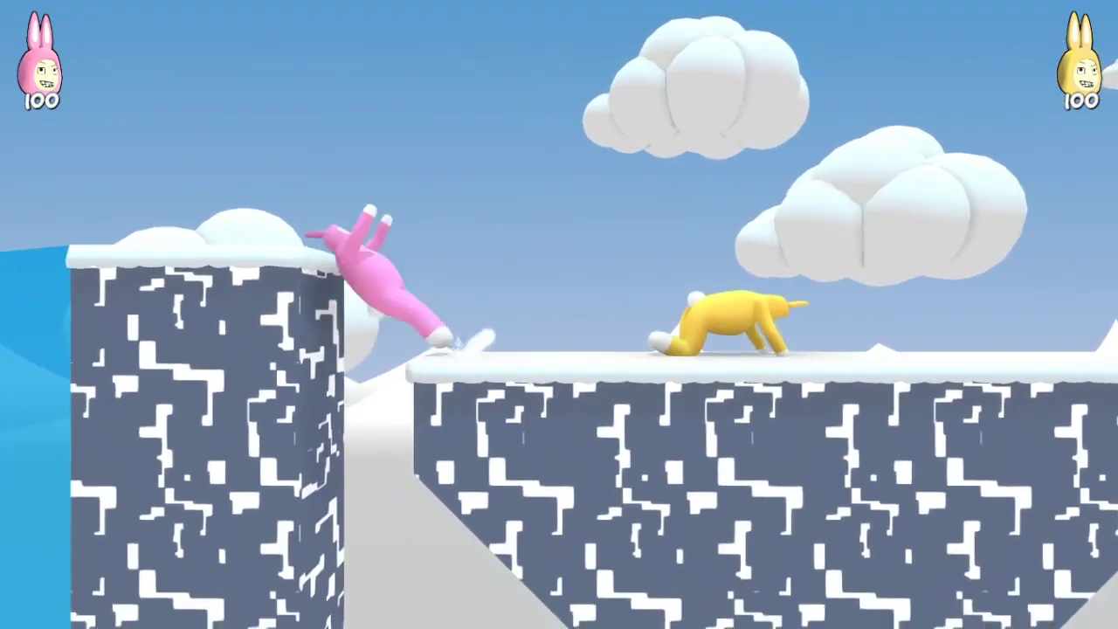
key(Right)
key(space)
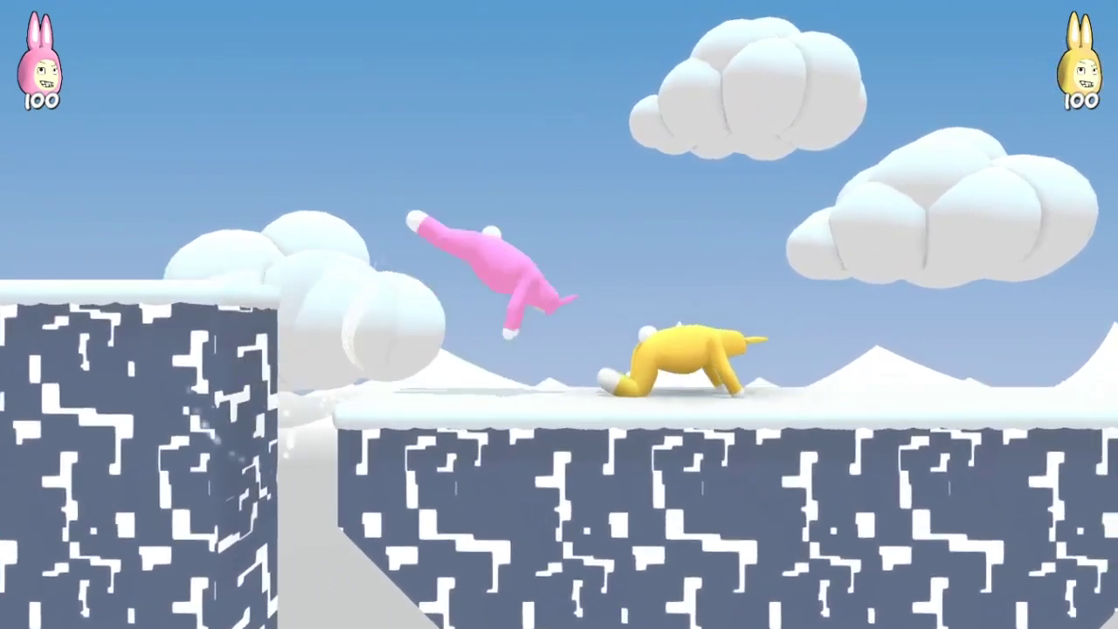
key(Right)
key(space)
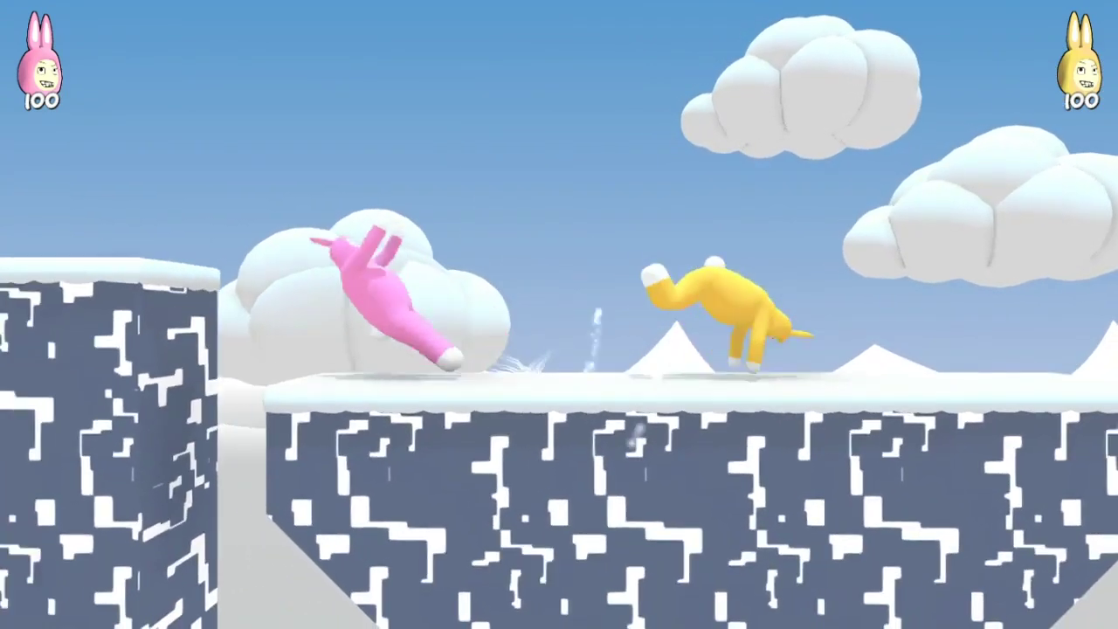
key(space)
key(Right)
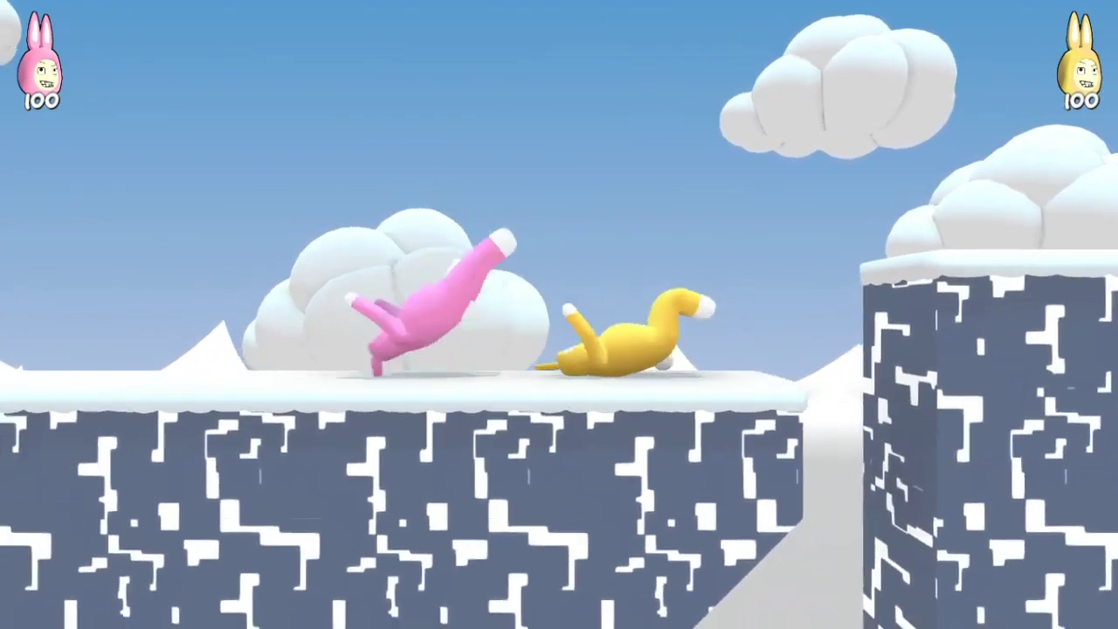
key(space)
key(Left)
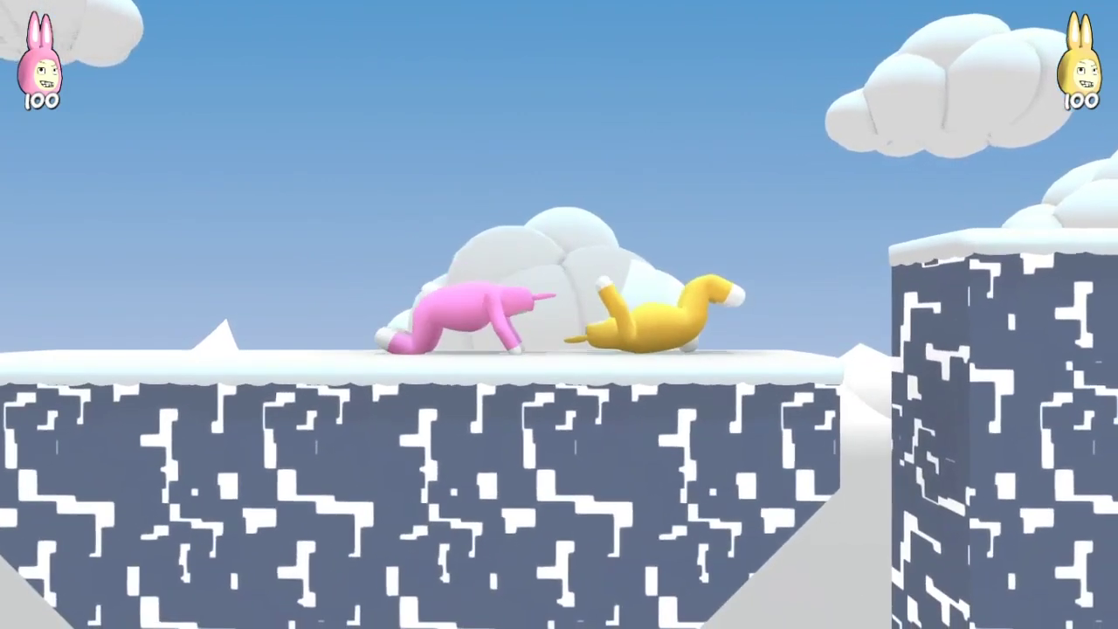
key(Left)
key(space)
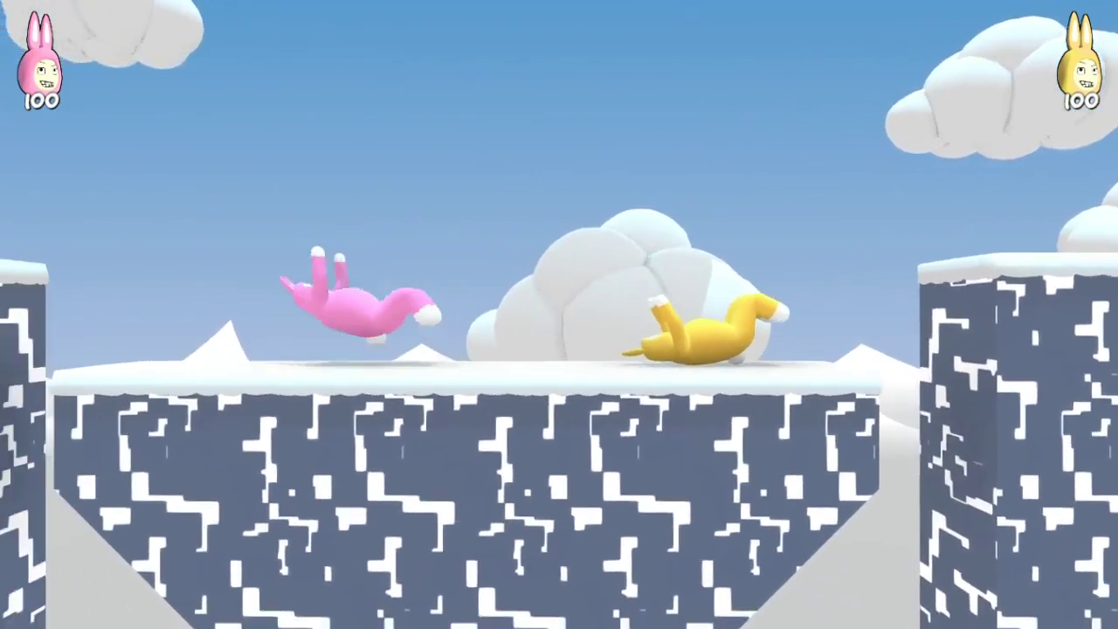
key(Right)
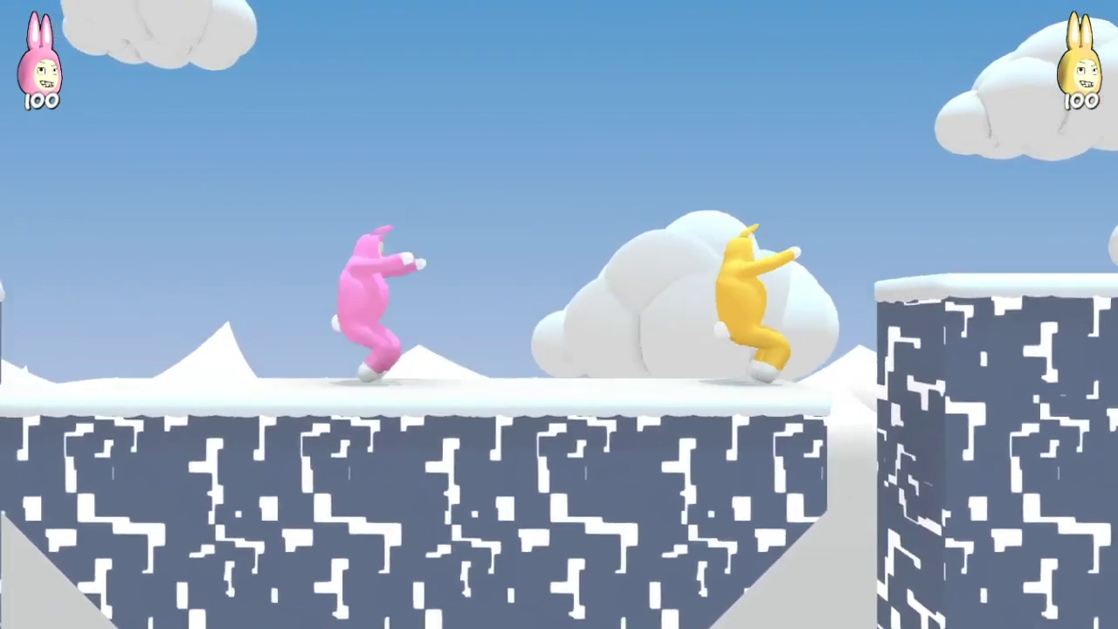
key(Left)
key(space)
key(Left)
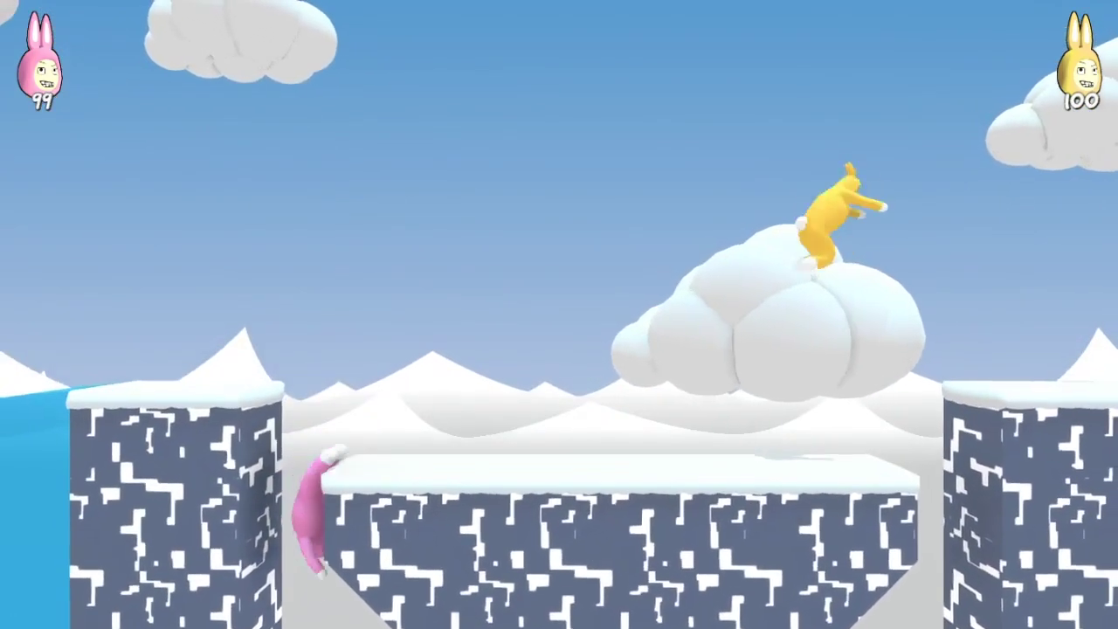